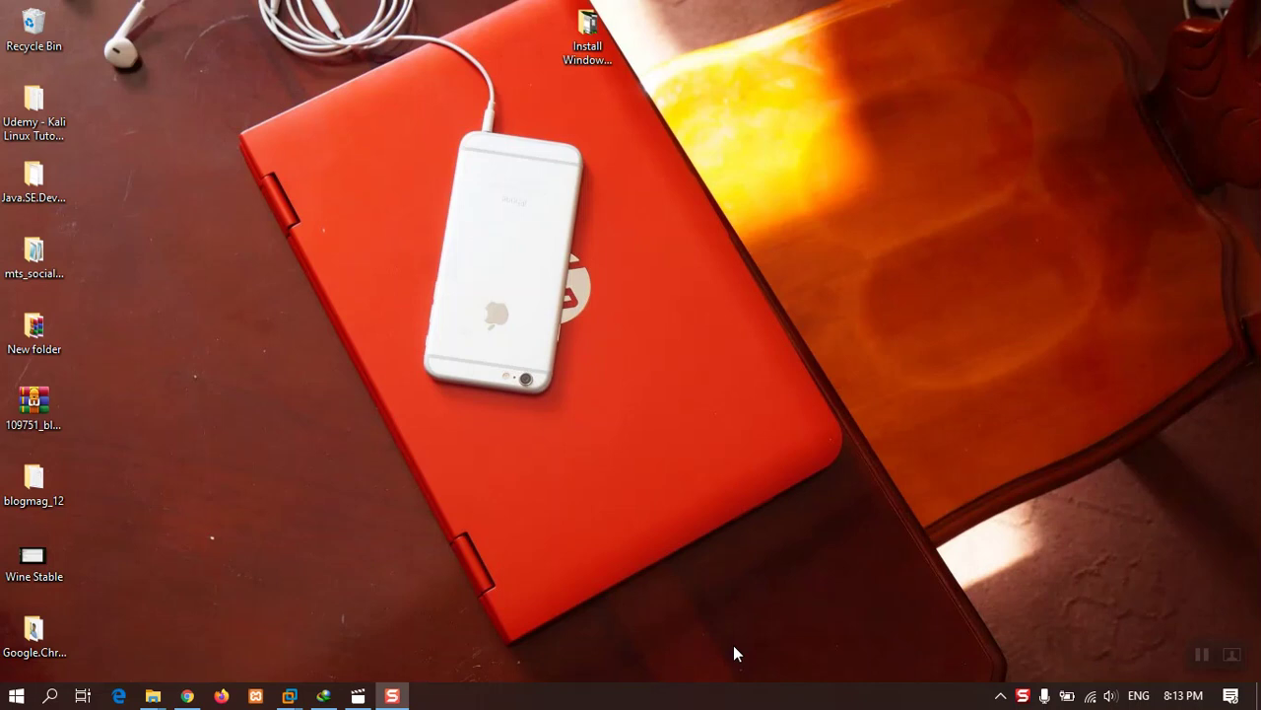
- Switch to the mint virtual machine in VMware Workstation and select the Adobe Photoshop CS6 and Google Chrome shortcuts in turn
{"action": "mouse_move", "coordinate": [282, 699]}
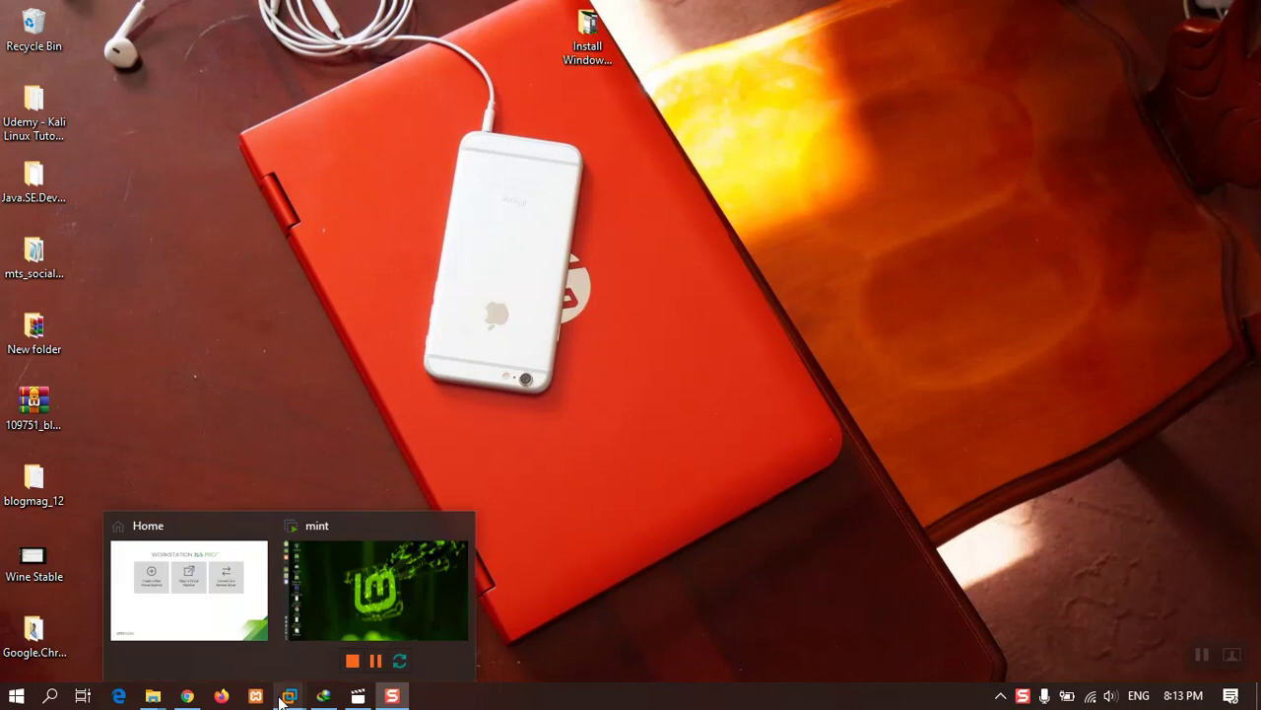
{"action": "left_click", "coordinate": [385, 606]}
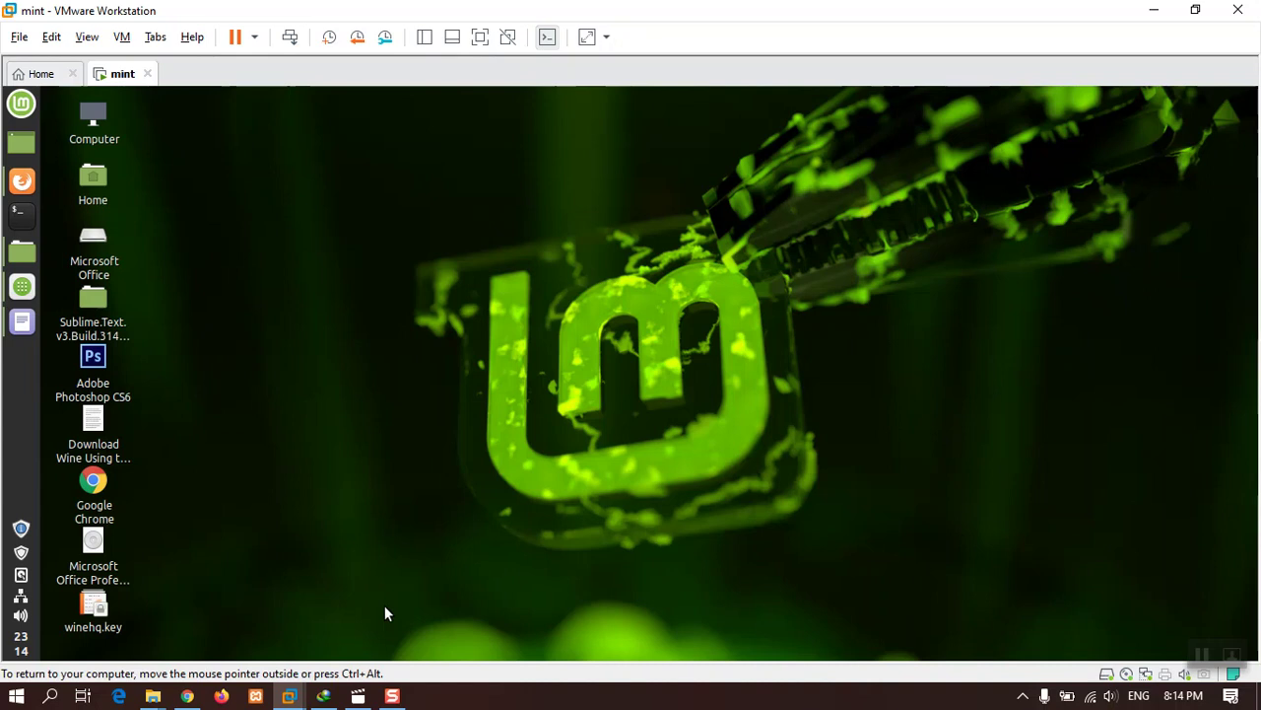
{"action": "left_click", "coordinate": [99, 360]}
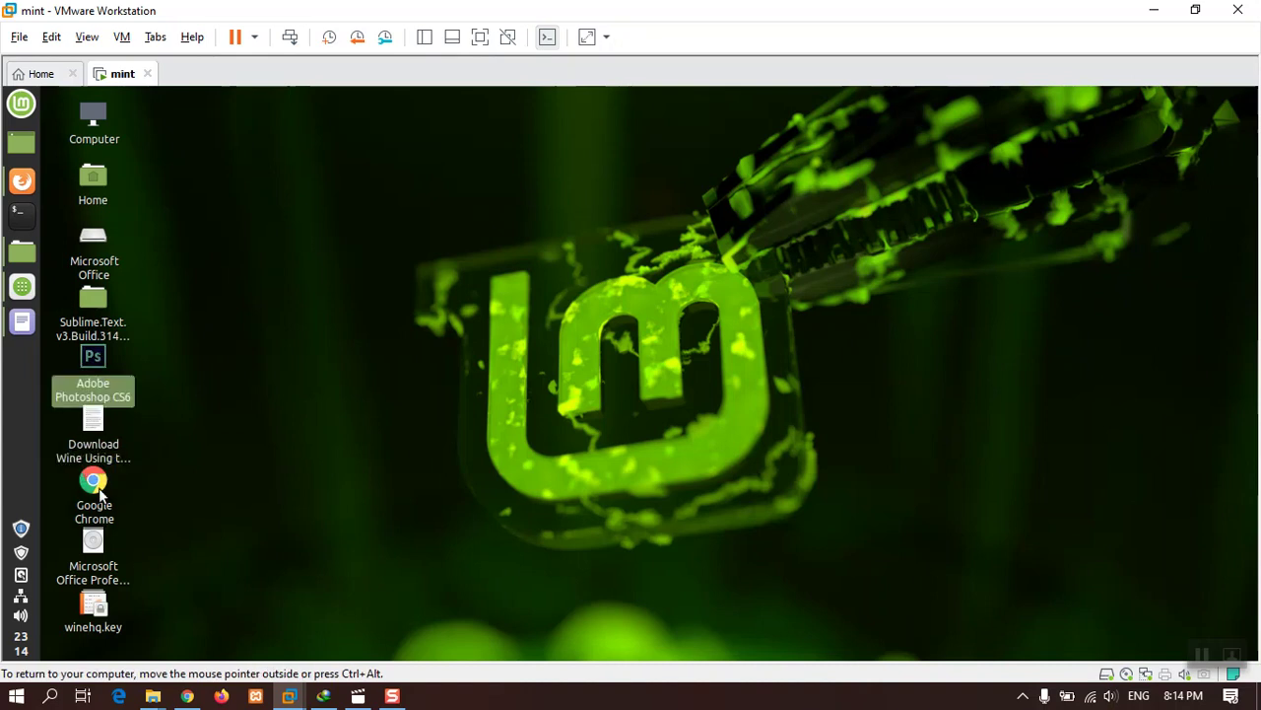
{"action": "left_click", "coordinate": [100, 489]}
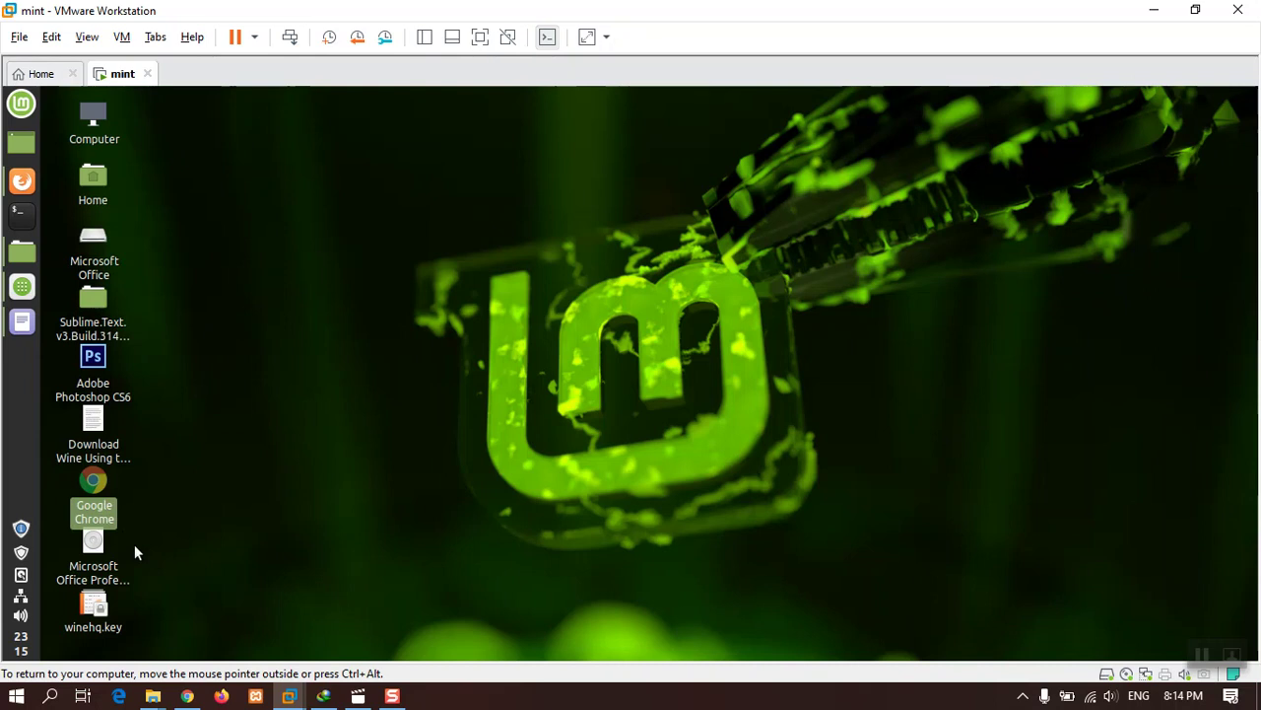
- Look through the Sublime Text v3 installer folder on the Mint desktop and close it
{"action": "left_click", "coordinate": [102, 315]}
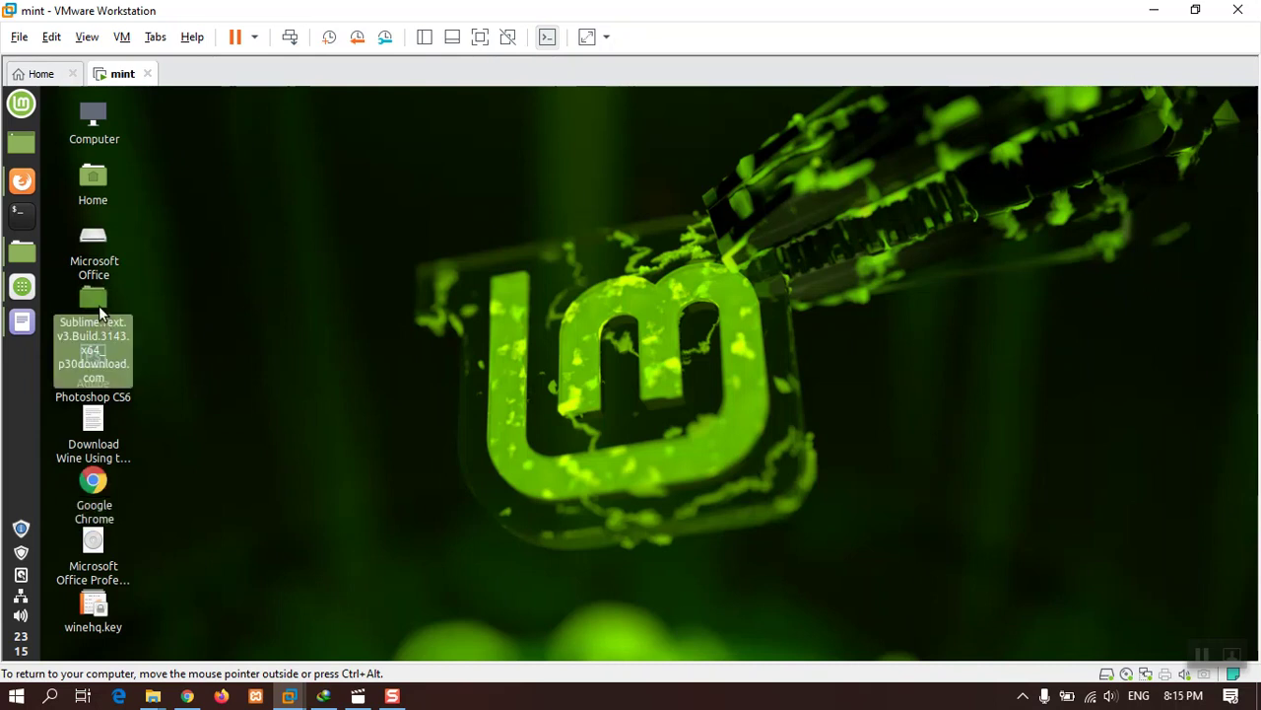
{"action": "double_click", "coordinate": [98, 305]}
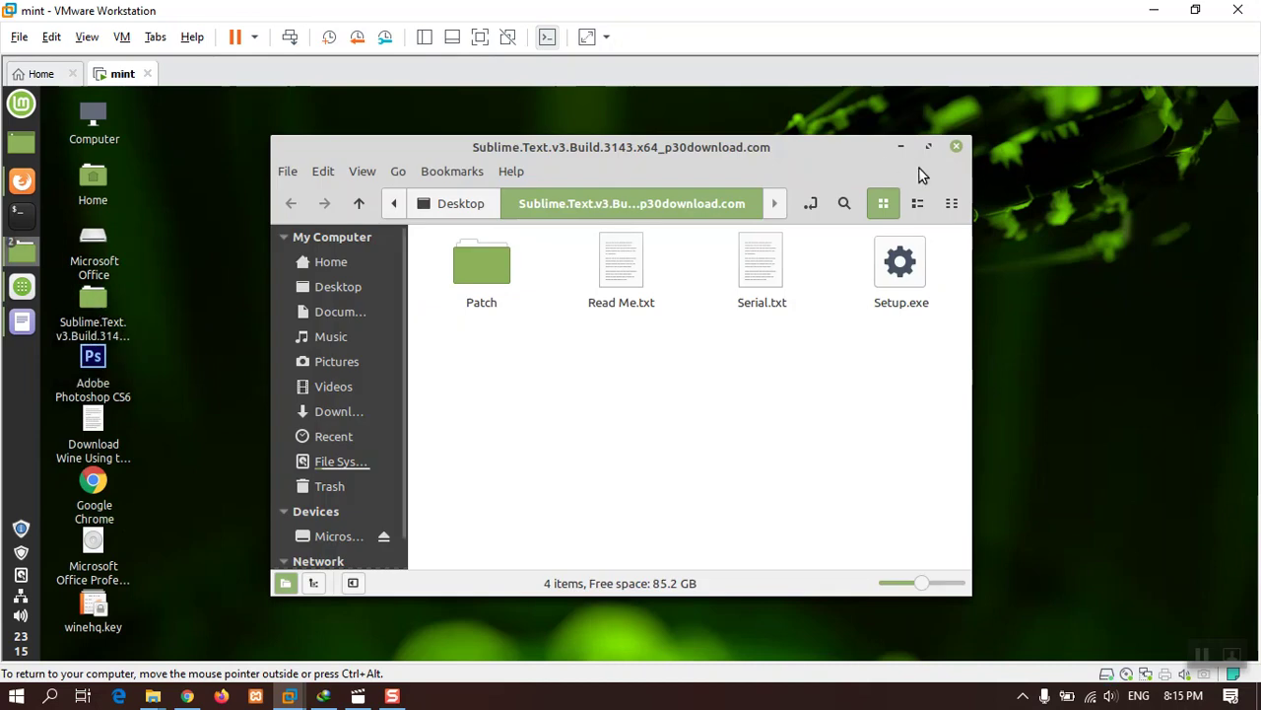
{"action": "left_click", "coordinate": [956, 147]}
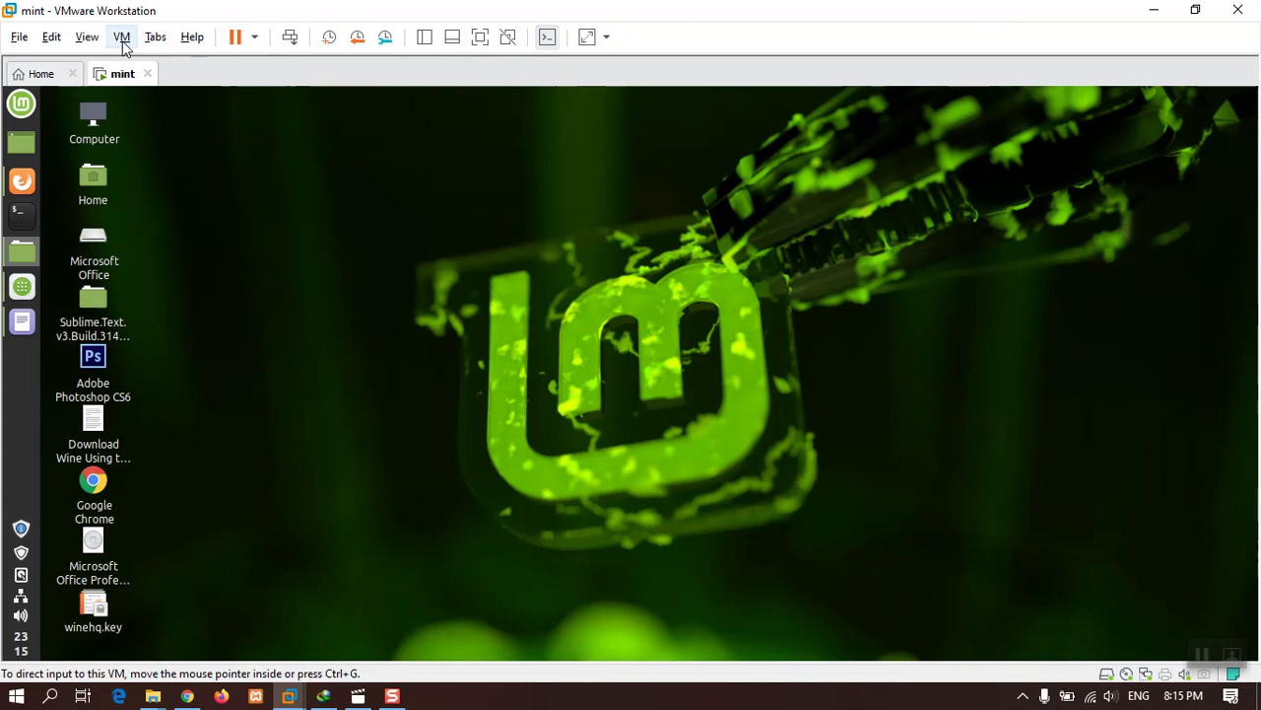
- Show the mint virtual machine in full screen
{"action": "left_click", "coordinate": [480, 37]}
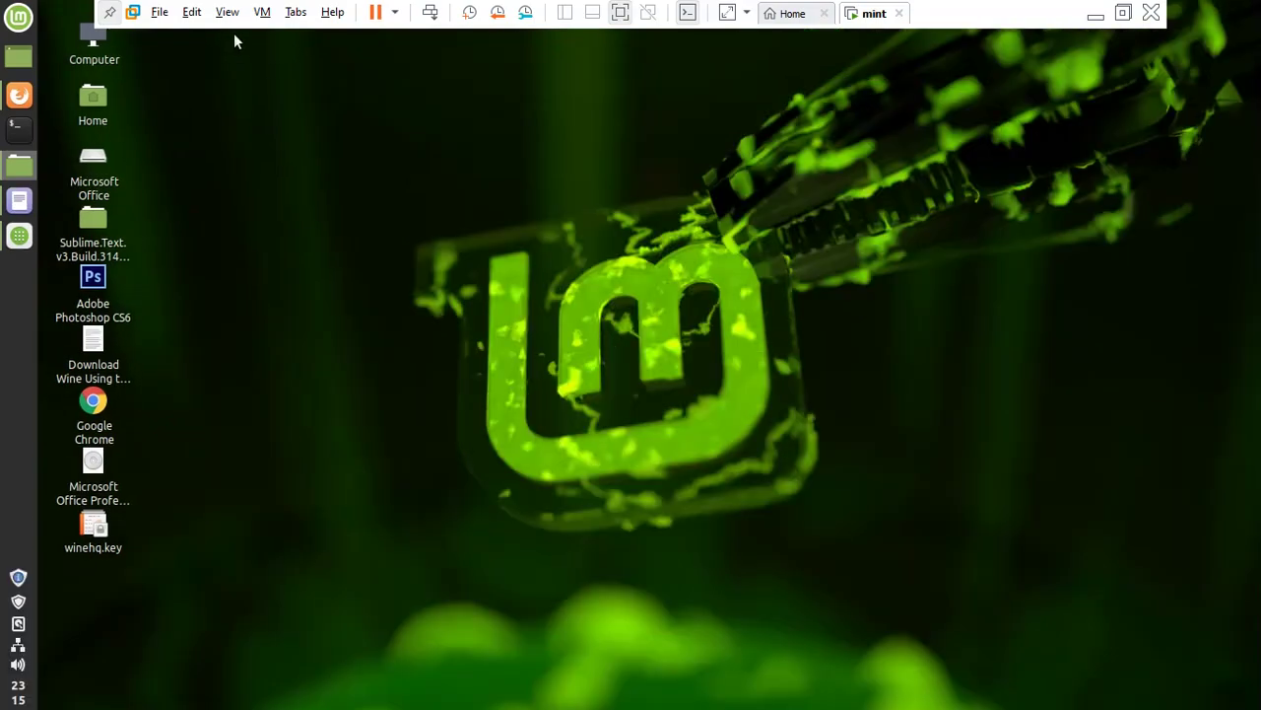
{"action": "left_click", "coordinate": [226, 11]}
{"action": "left_click", "coordinate": [248, 59]}
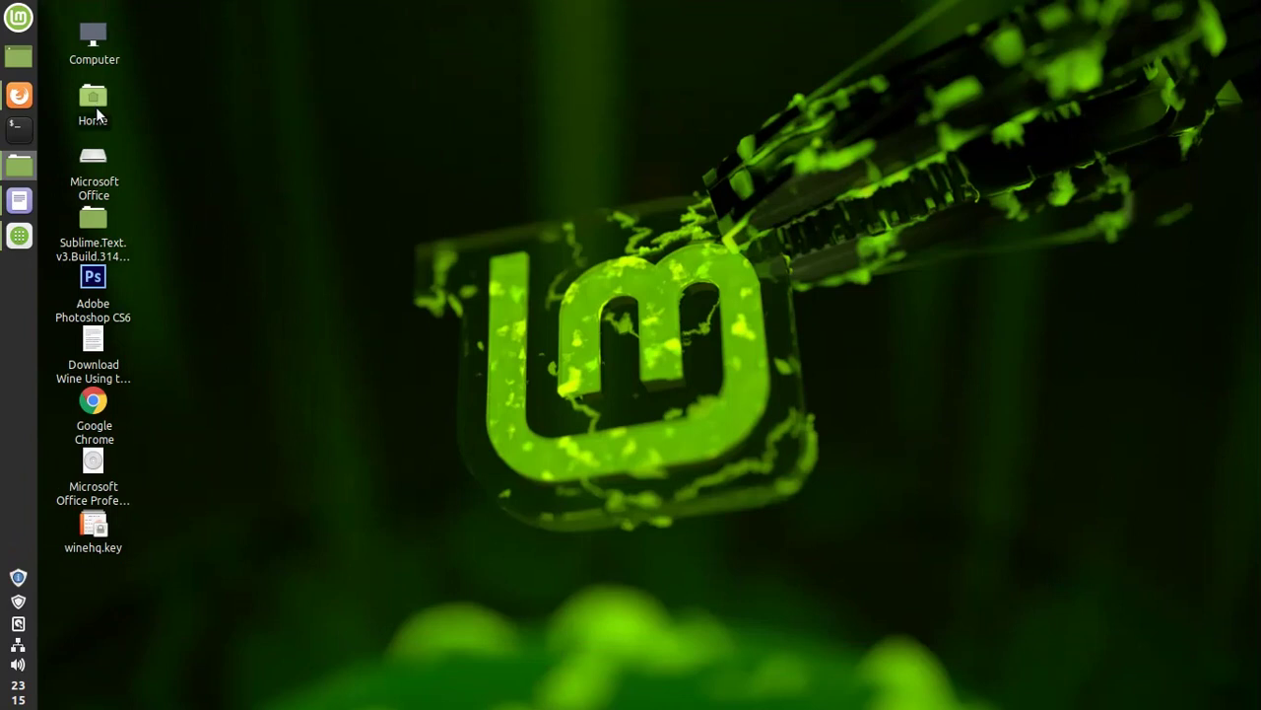
- Open Software Manager, inspect the Wine-stable package among the wine search results, and minimize the window
{"action": "left_click", "coordinate": [19, 17]}
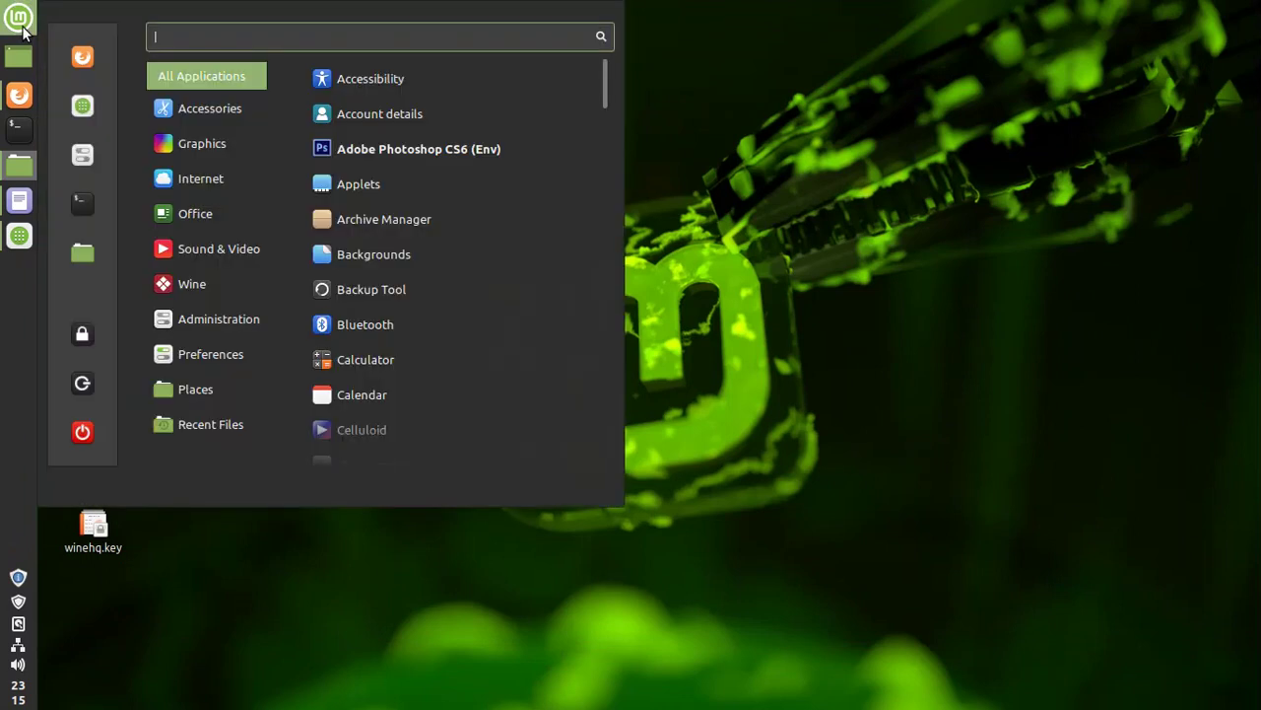
{"action": "type", "text": "soft"}
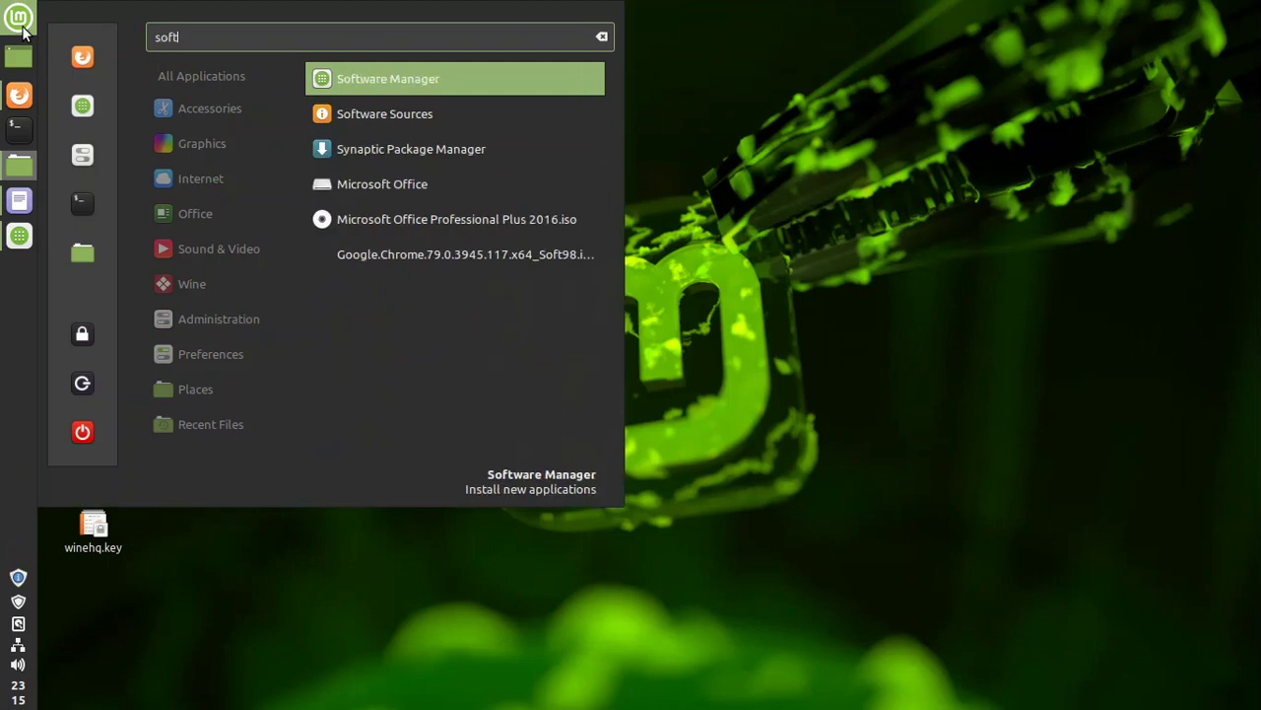
{"action": "key", "text": "Return"}
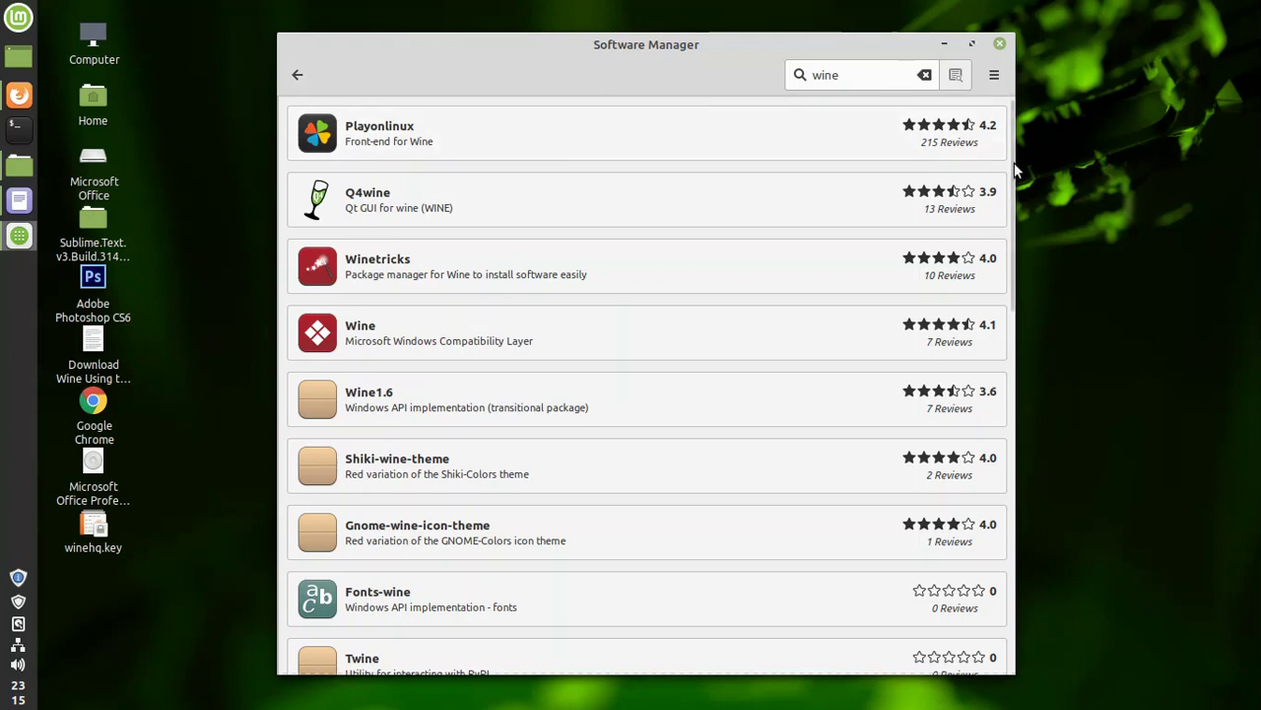
{"action": "left_click_drag", "start_coordinate": [1015, 169], "coordinate": [1015, 326]}
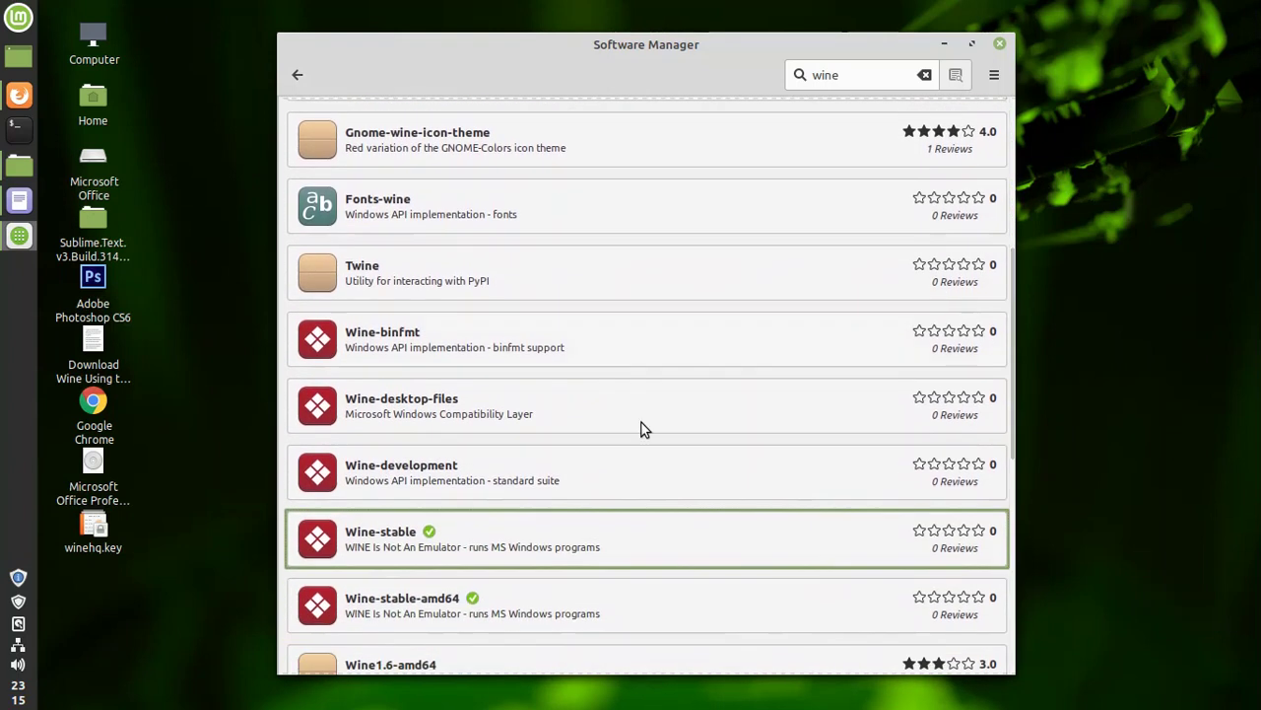
{"action": "left_click", "coordinate": [389, 546]}
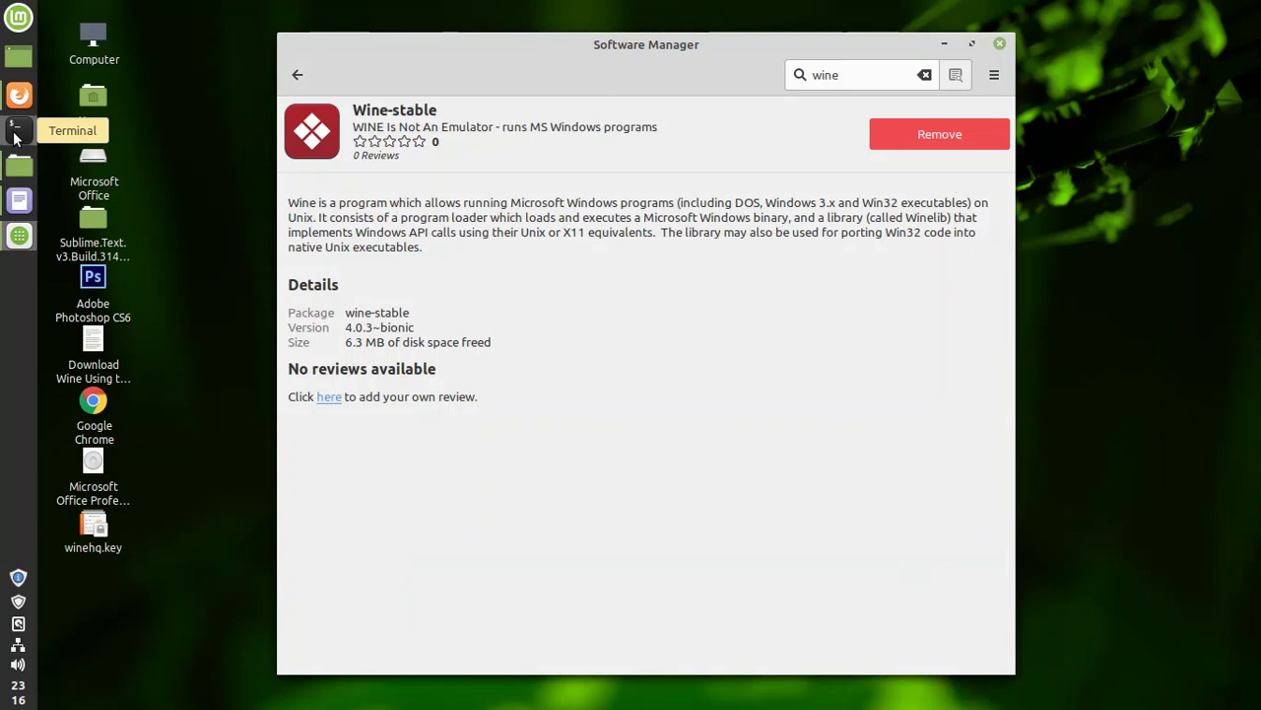
{"action": "left_click", "coordinate": [944, 46]}
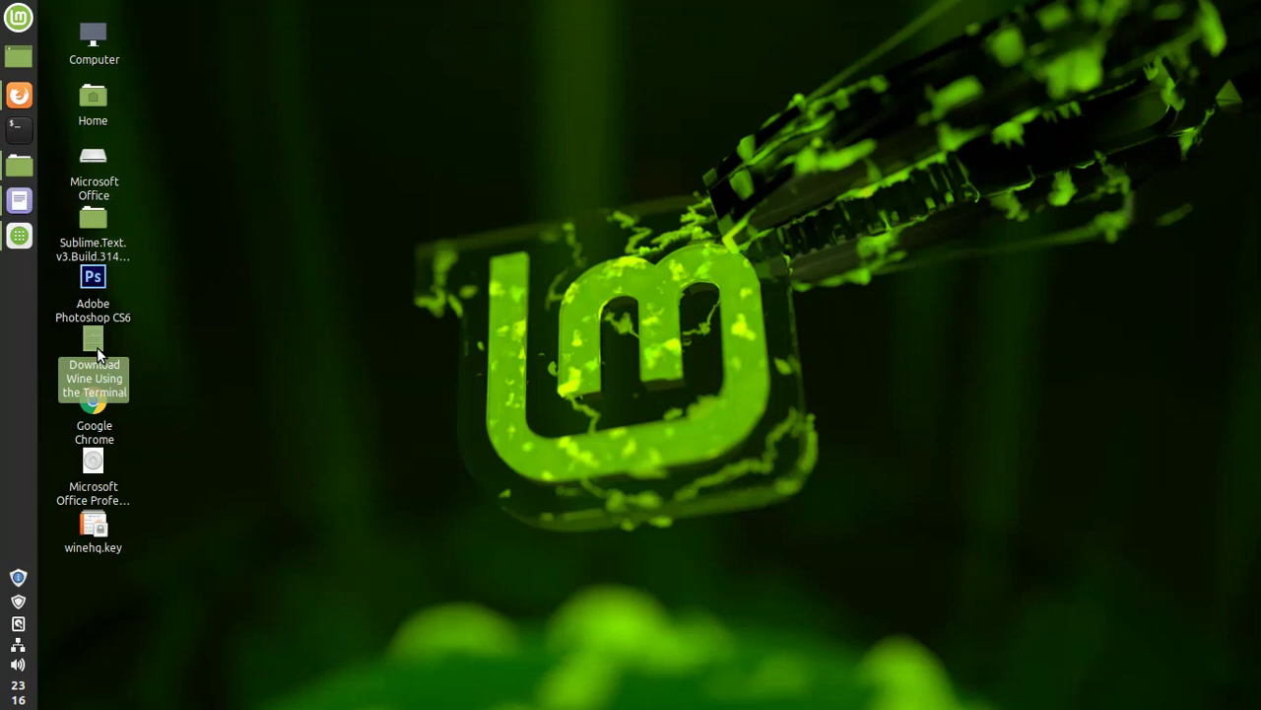
- Open the desktop text file Download Wine Using the Terminal and maximize its window
{"action": "double_click", "coordinate": [97, 347]}
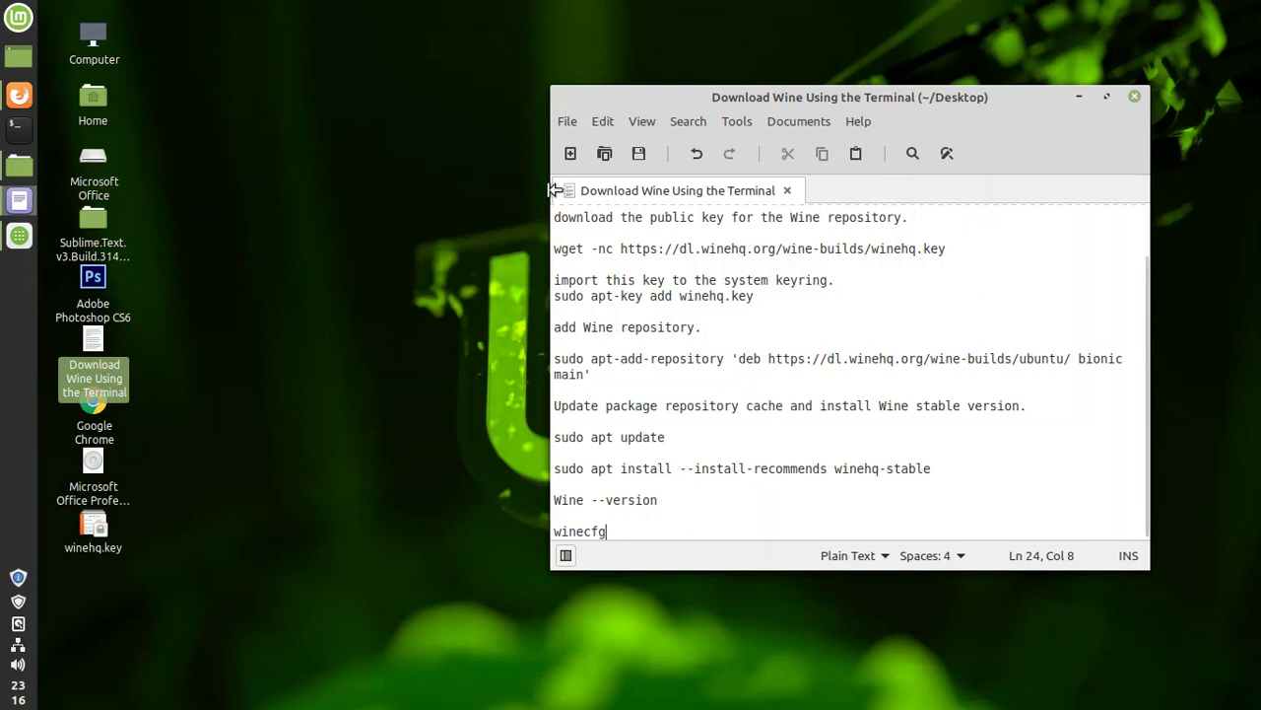
{"action": "left_click_drag", "start_coordinate": [555, 190], "coordinate": [319, 191]}
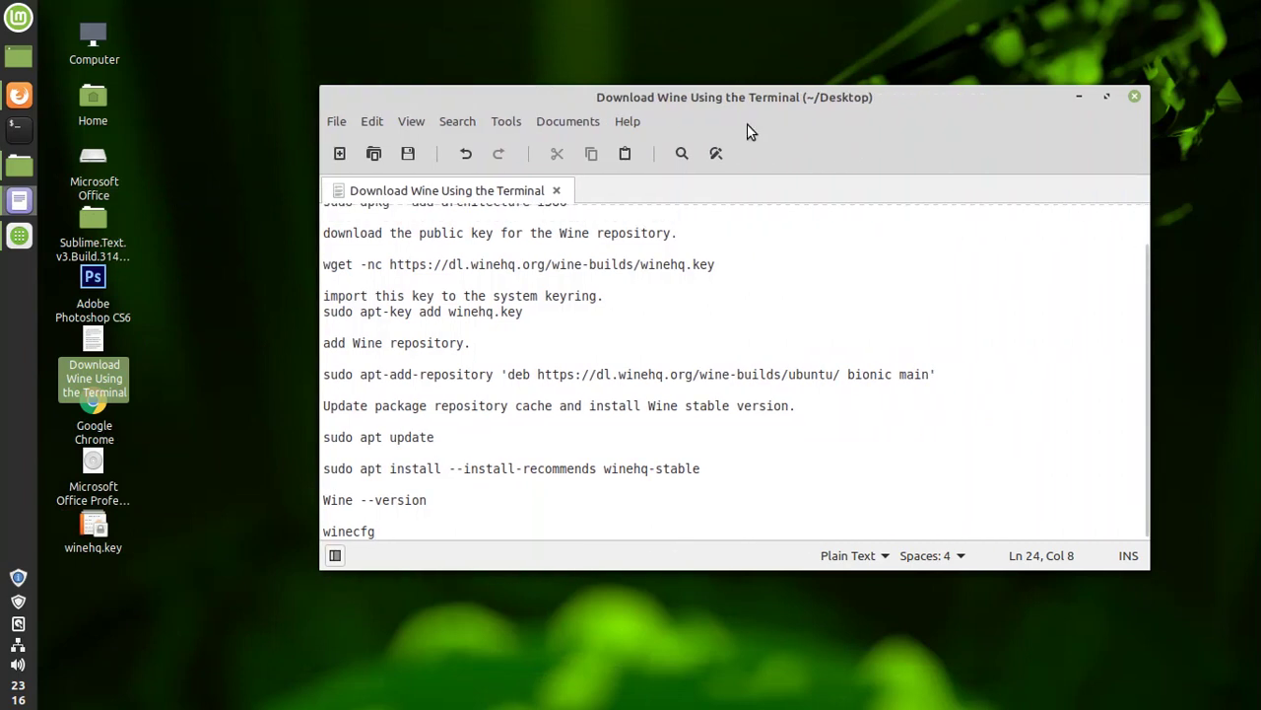
{"action": "left_click", "coordinate": [1107, 97]}
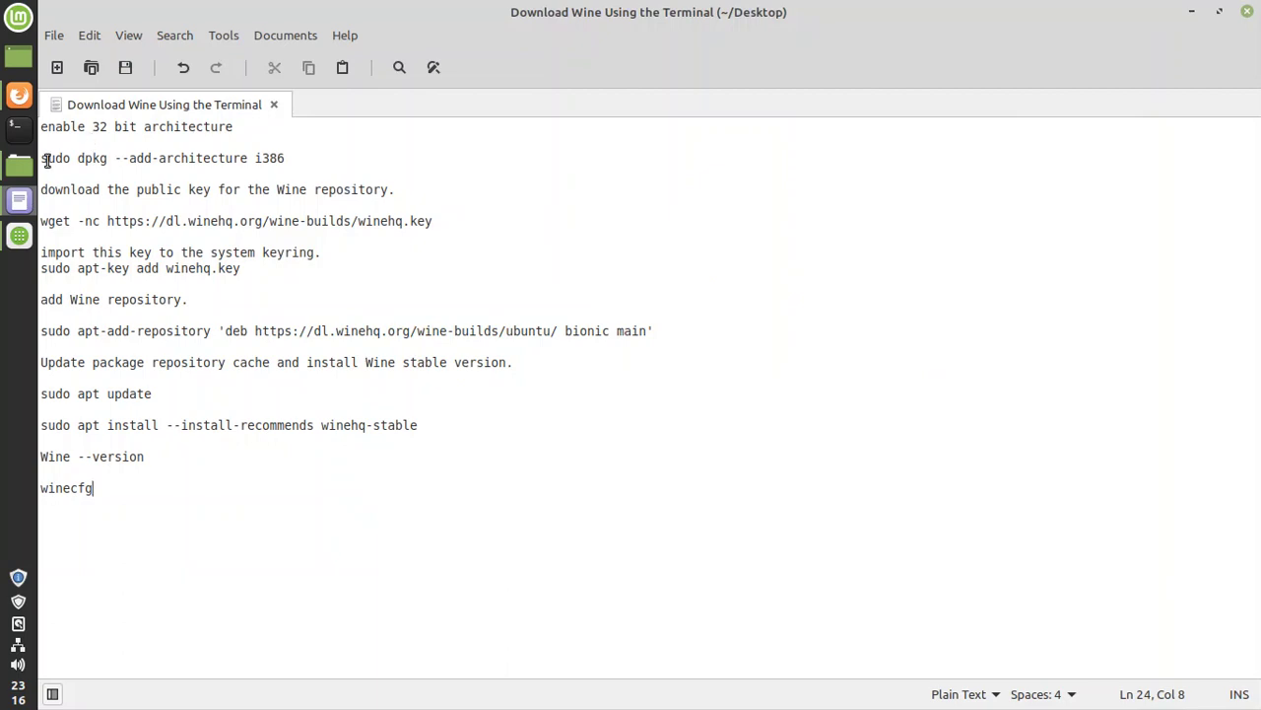
- Review the commands that enable i386 architecture and download winehq.key, and check the key file on the desktop
{"action": "left_click_drag", "start_coordinate": [47, 160], "coordinate": [352, 173]}
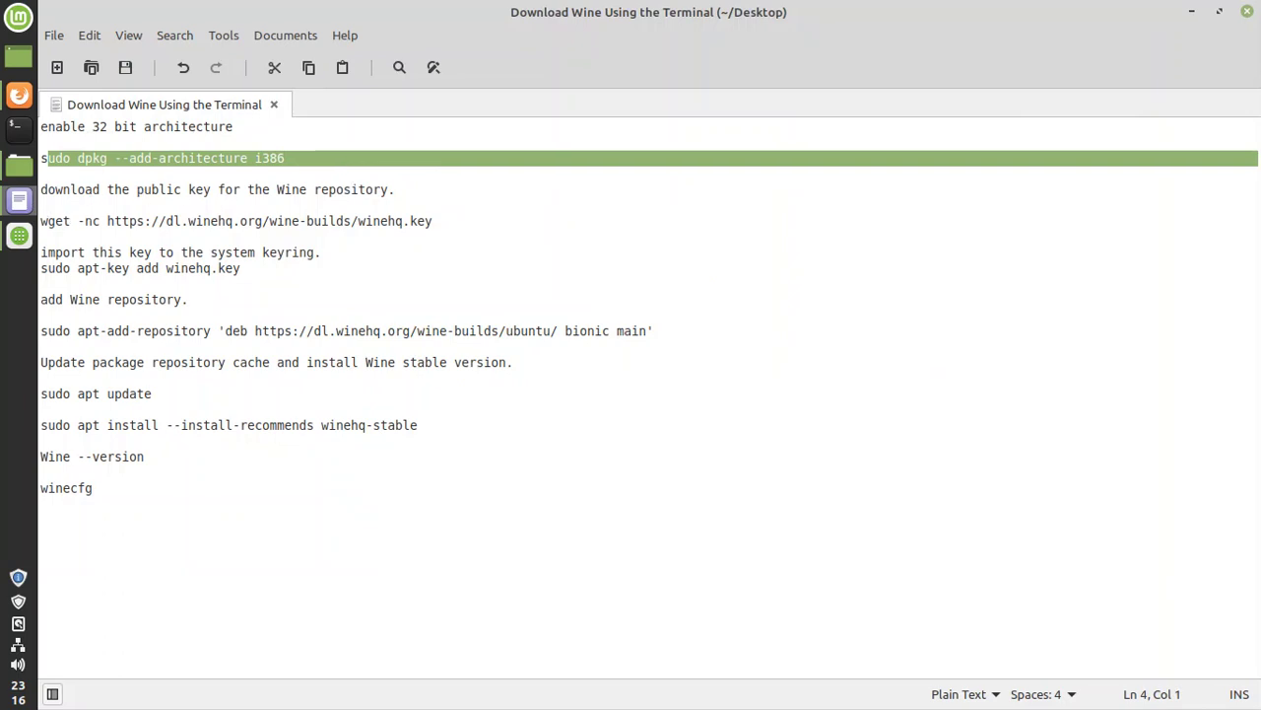
{"action": "left_click", "coordinate": [44, 224]}
{"action": "left_click_drag", "start_coordinate": [44, 224], "coordinate": [415, 235]}
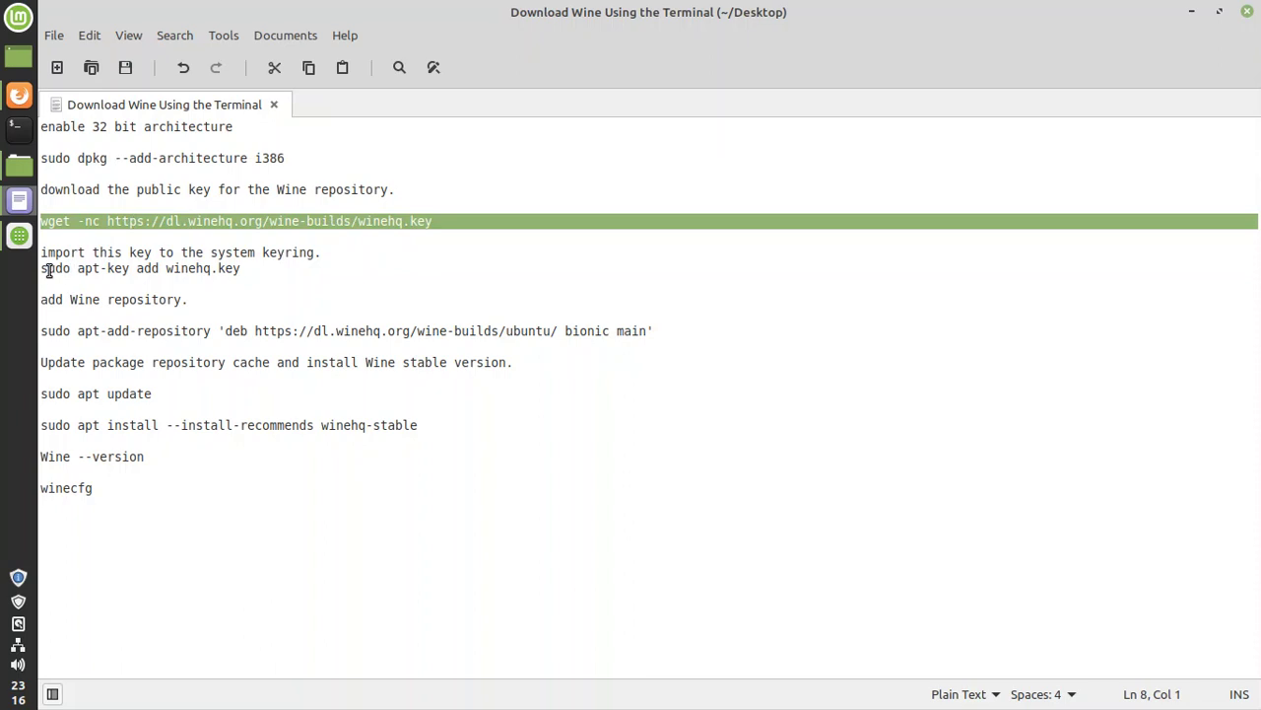
{"action": "double_click", "coordinate": [394, 11]}
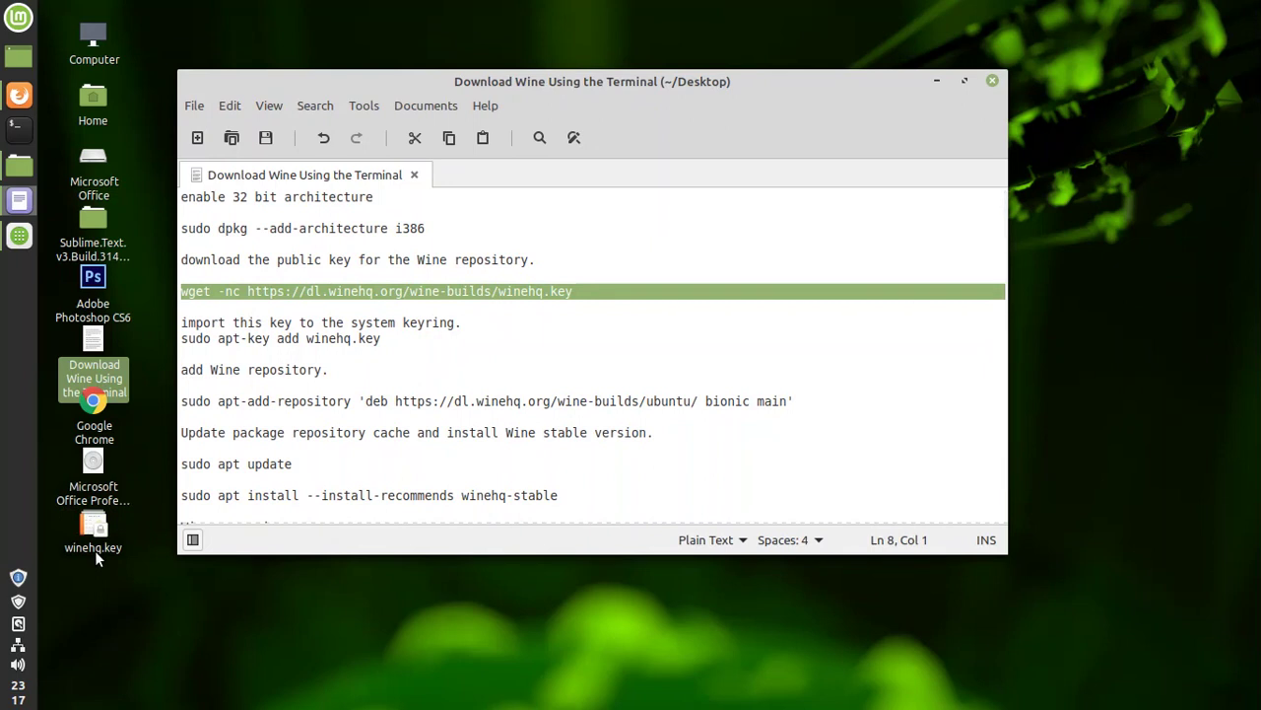
{"action": "left_click", "coordinate": [964, 81]}
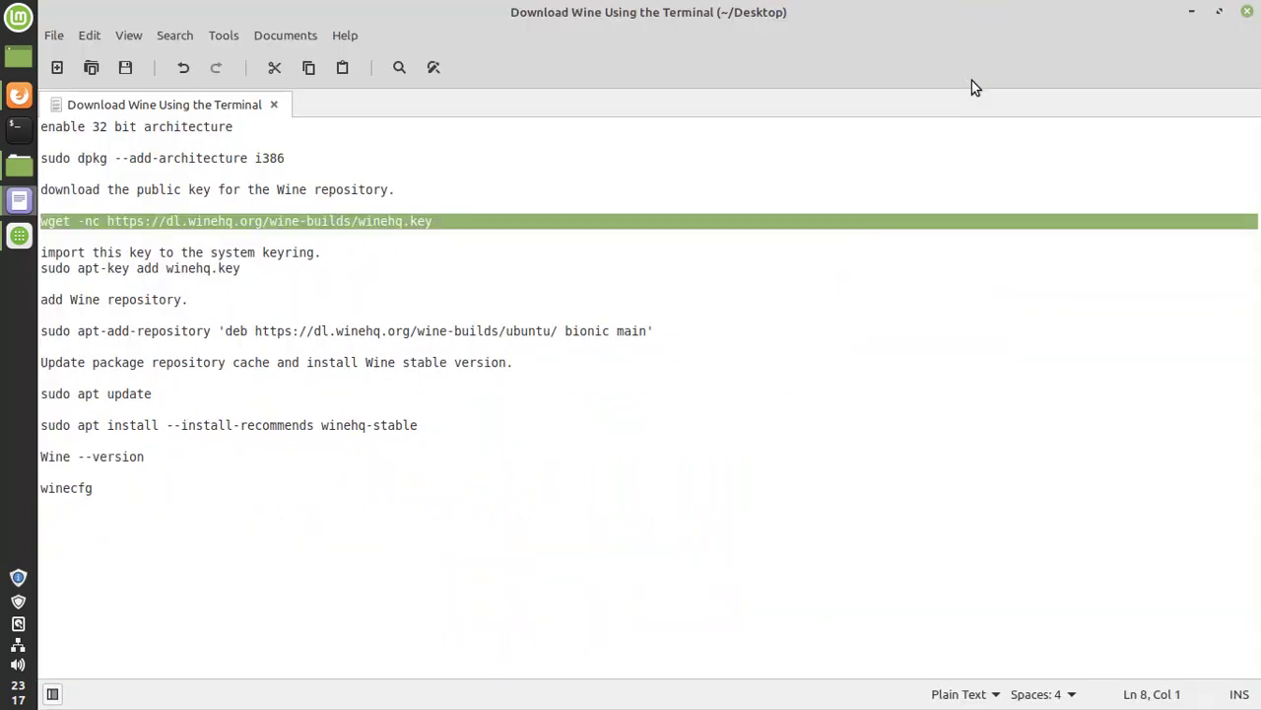
- Review the commands for adding the Wine repository, updating packages, installing winehq-stable and running winecfg, then restore the editor window's size
{"action": "left_click", "coordinate": [42, 332]}
{"action": "left_click_drag", "start_coordinate": [42, 332], "coordinate": [679, 333]}
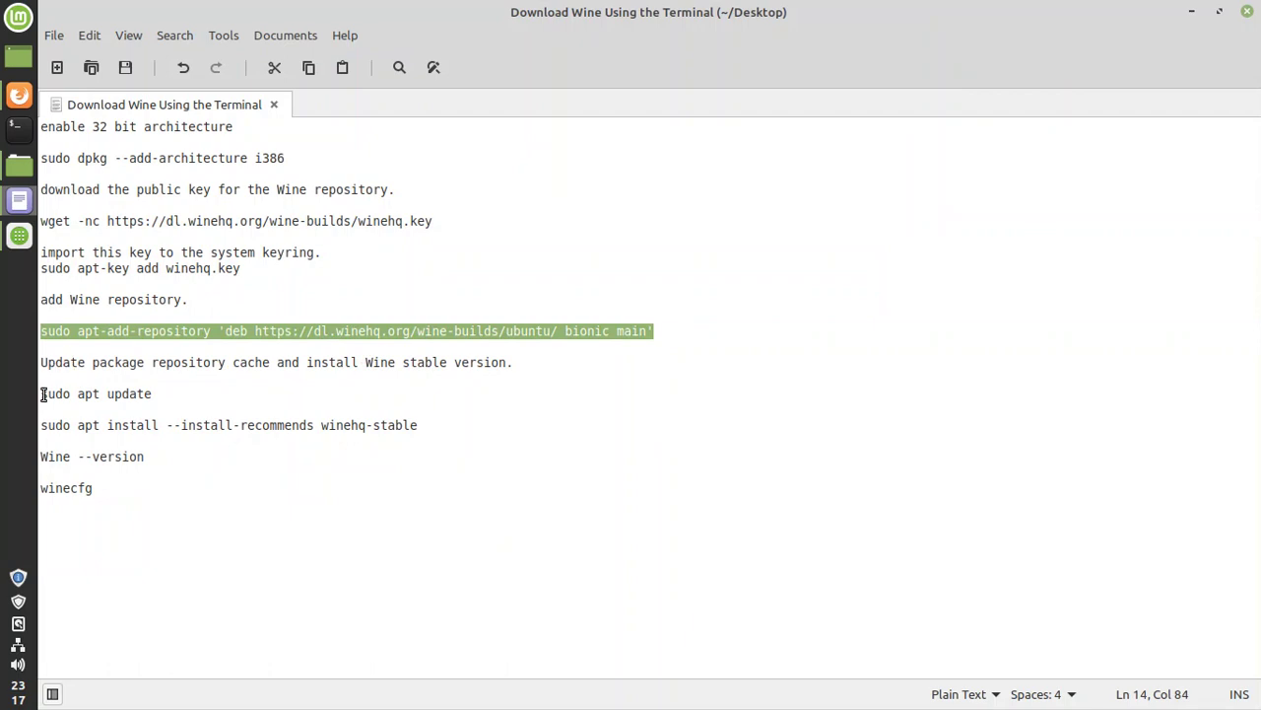
{"action": "left_click_drag", "start_coordinate": [43, 395], "coordinate": [155, 395]}
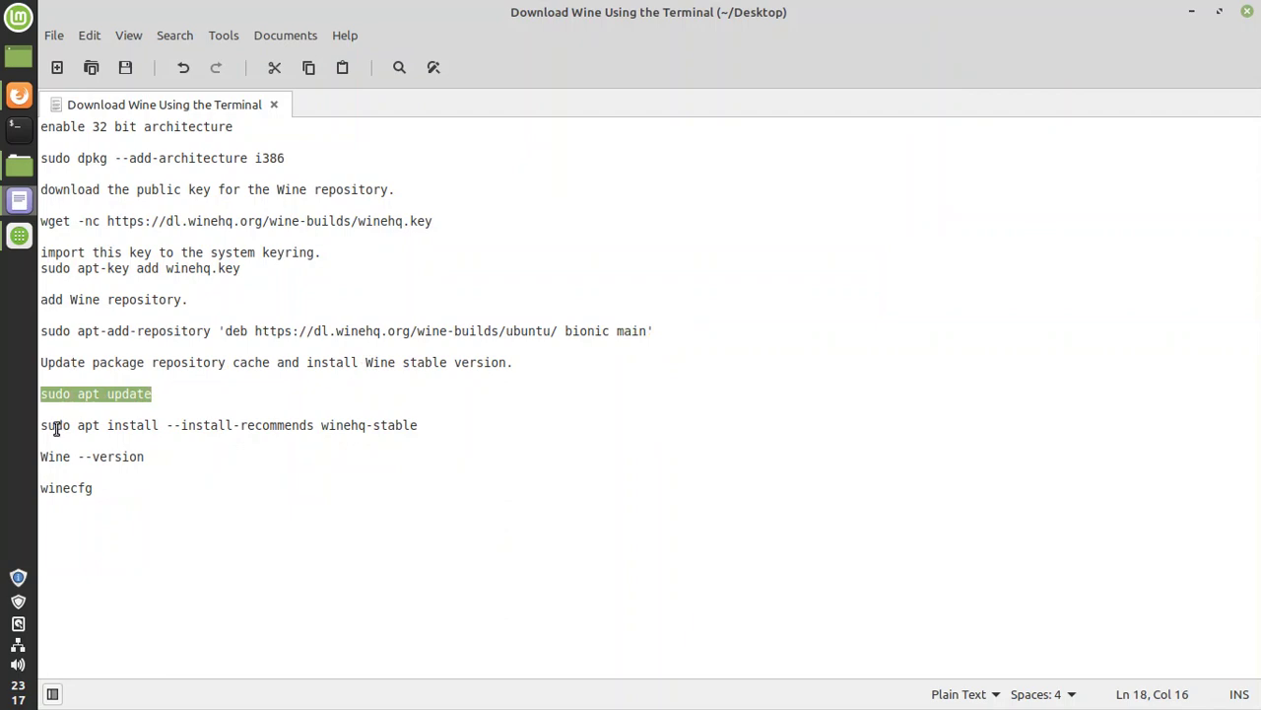
{"action": "left_click_drag", "start_coordinate": [43, 427], "coordinate": [420, 431]}
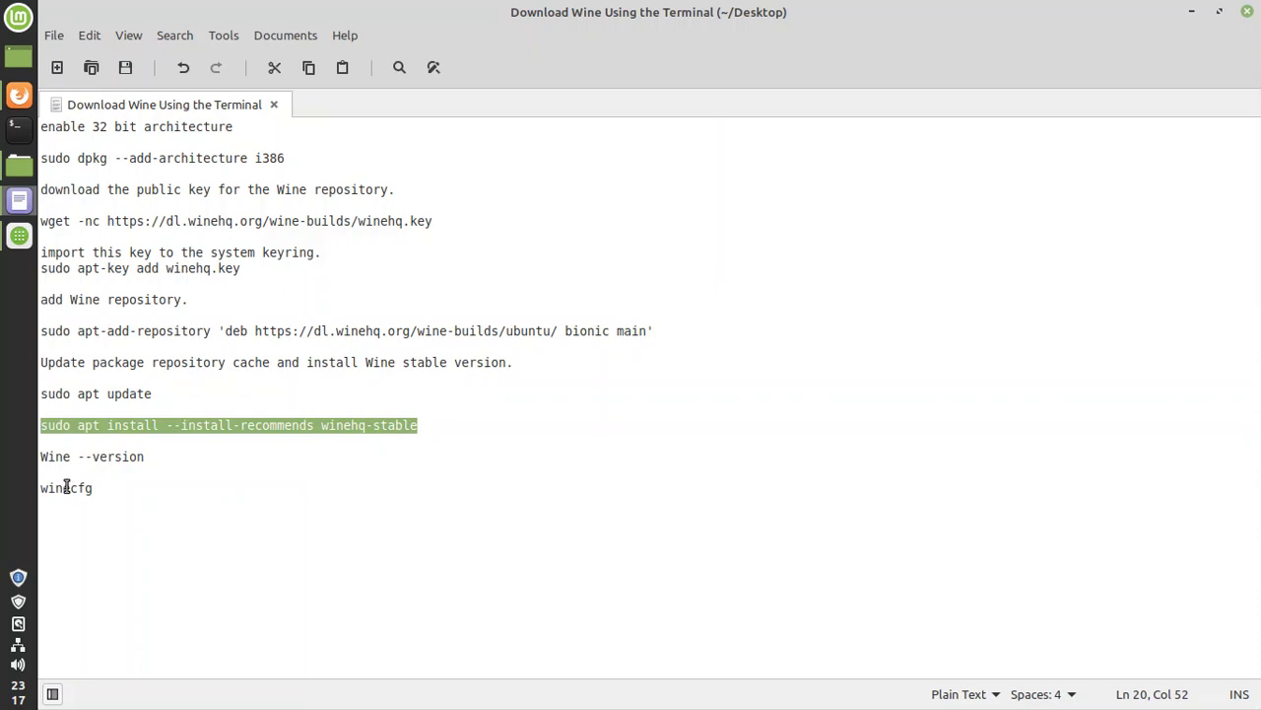
{"action": "left_click", "coordinate": [57, 487]}
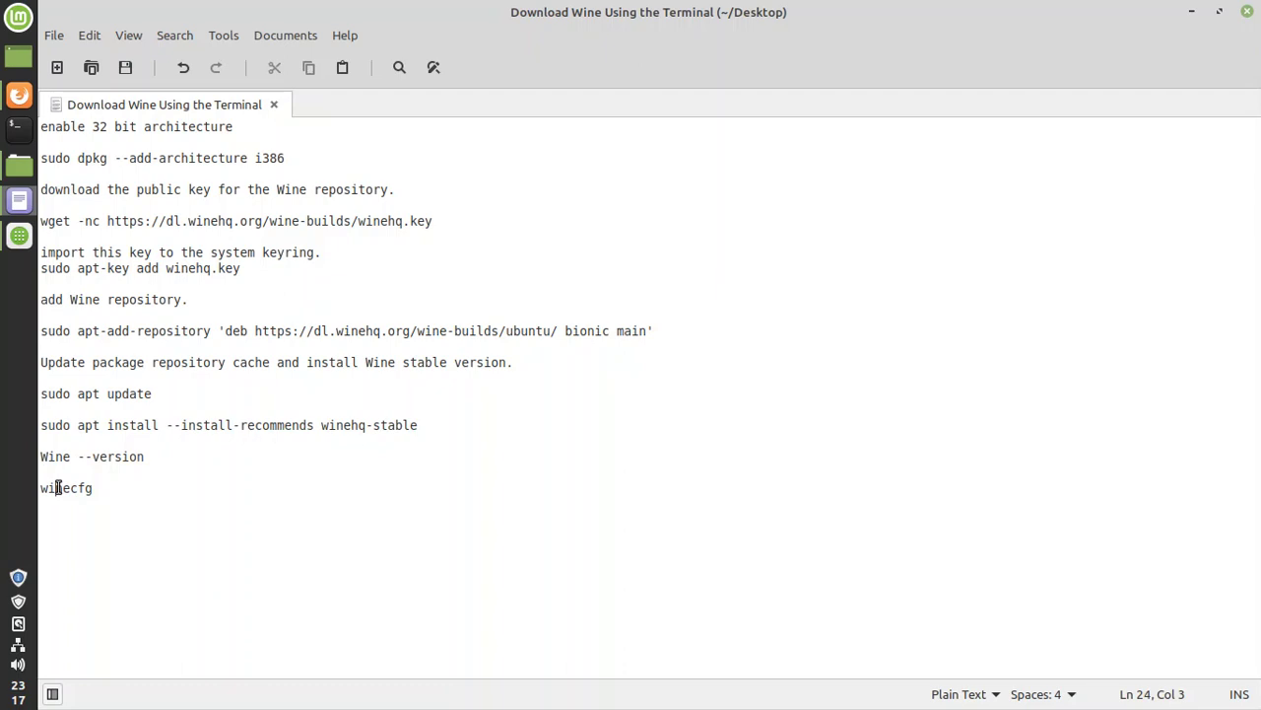
{"action": "left_click", "coordinate": [1219, 11]}
- Exit the virtual machine's full-screen view and minimize VMware Workstation to return to the Windows desktop
{"action": "mouse_move", "coordinate": [1109, 18]}
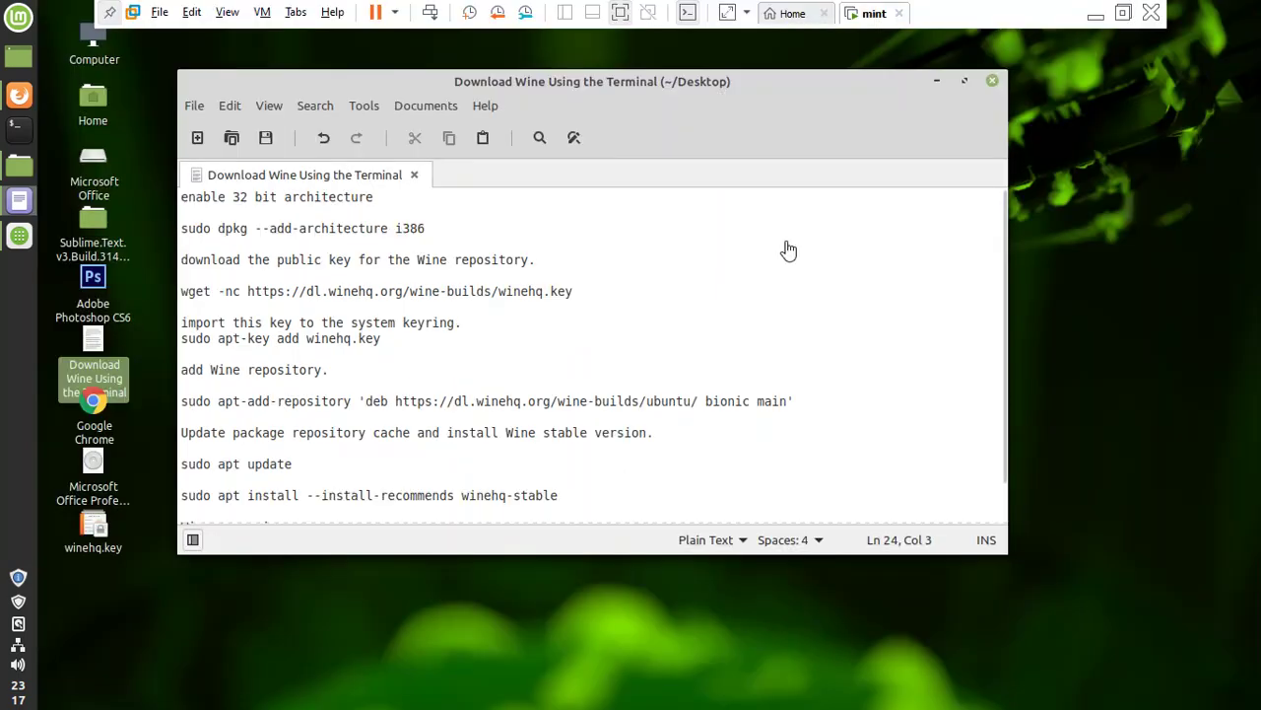
{"action": "left_click", "coordinate": [1122, 16]}
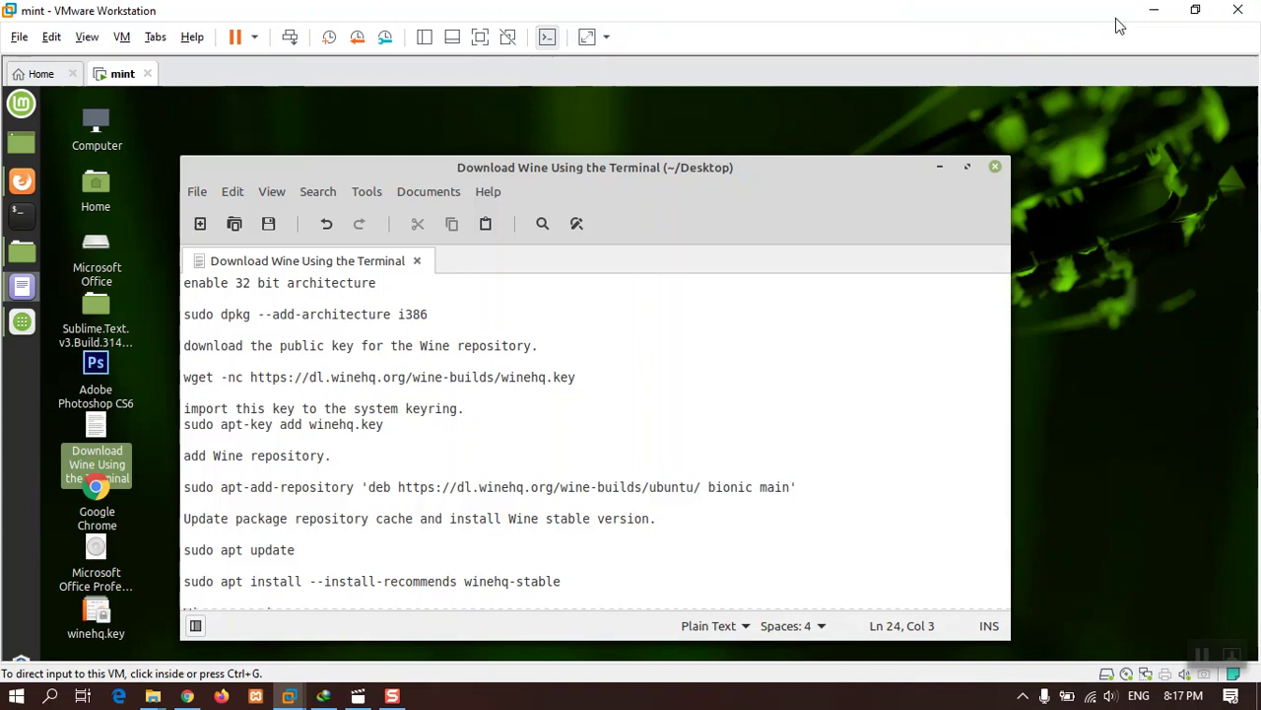
{"action": "left_click", "coordinate": [1127, 15]}
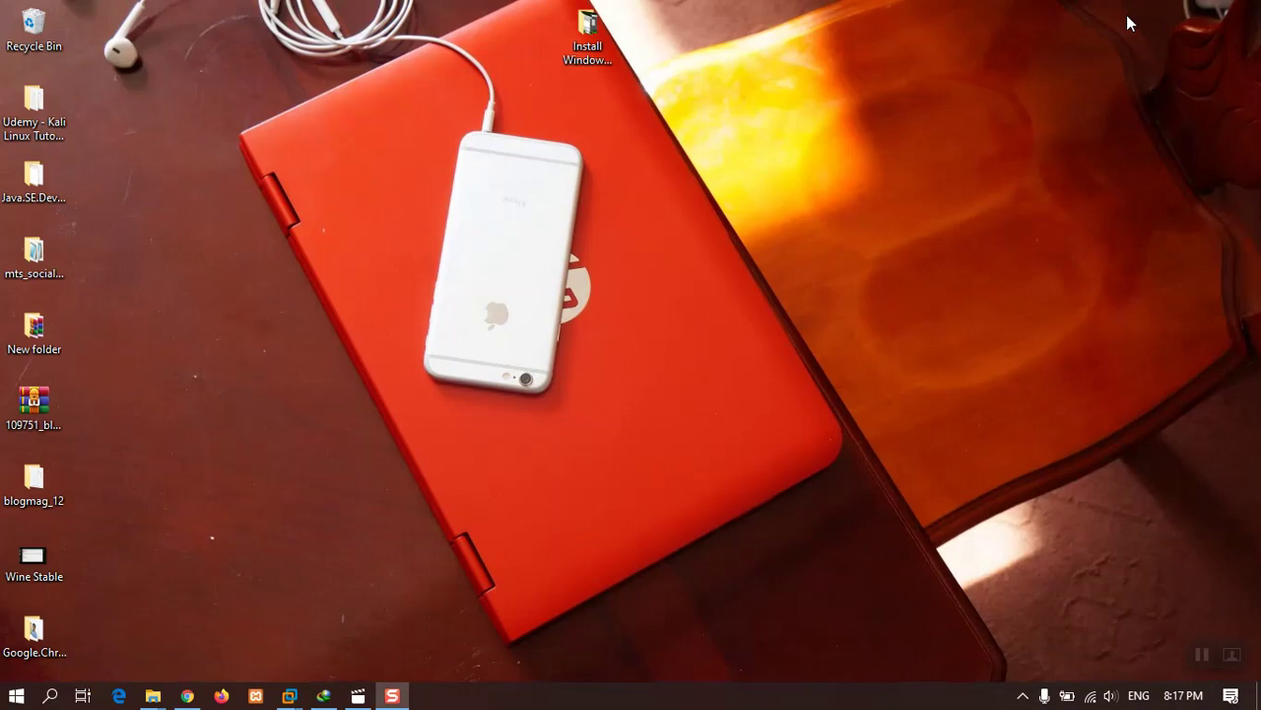
- Review the Wine installation screenshots 1 to 10 from the Install Windows Apps in Linux Mint folder full screen in Photos, then close the viewer
{"action": "double_click", "coordinate": [591, 40]}
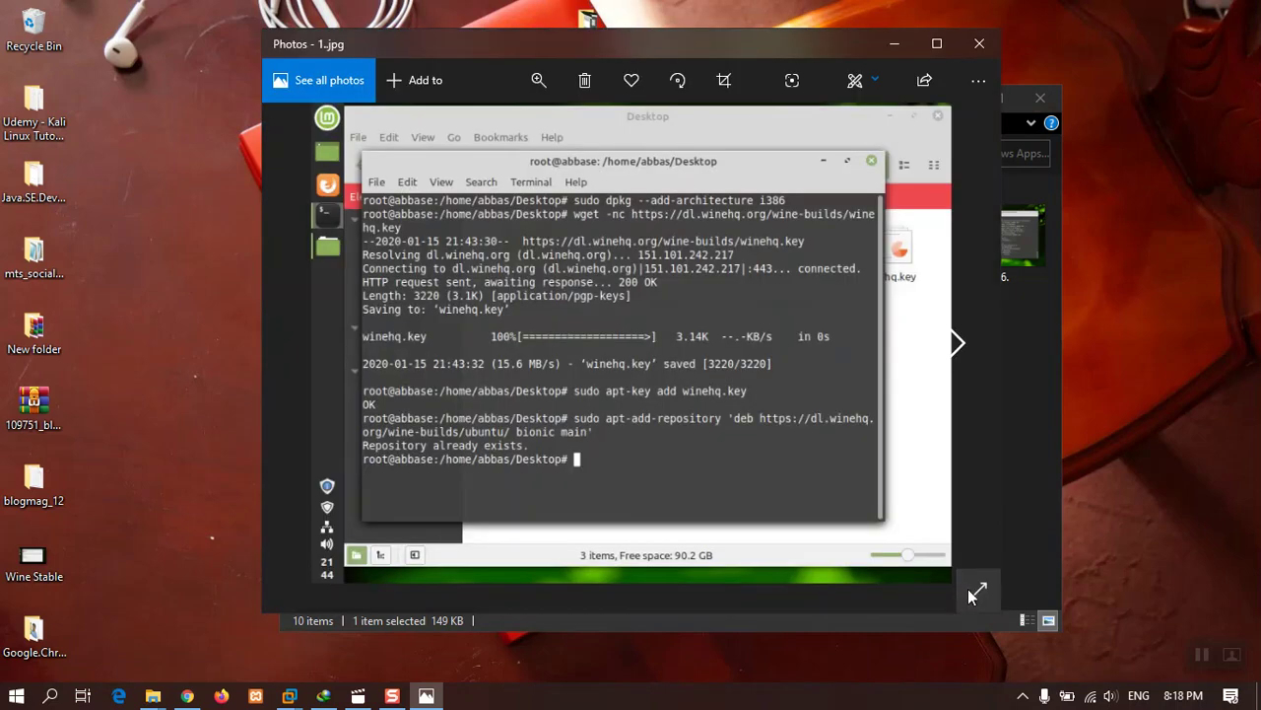
{"action": "left_click", "coordinate": [969, 591]}
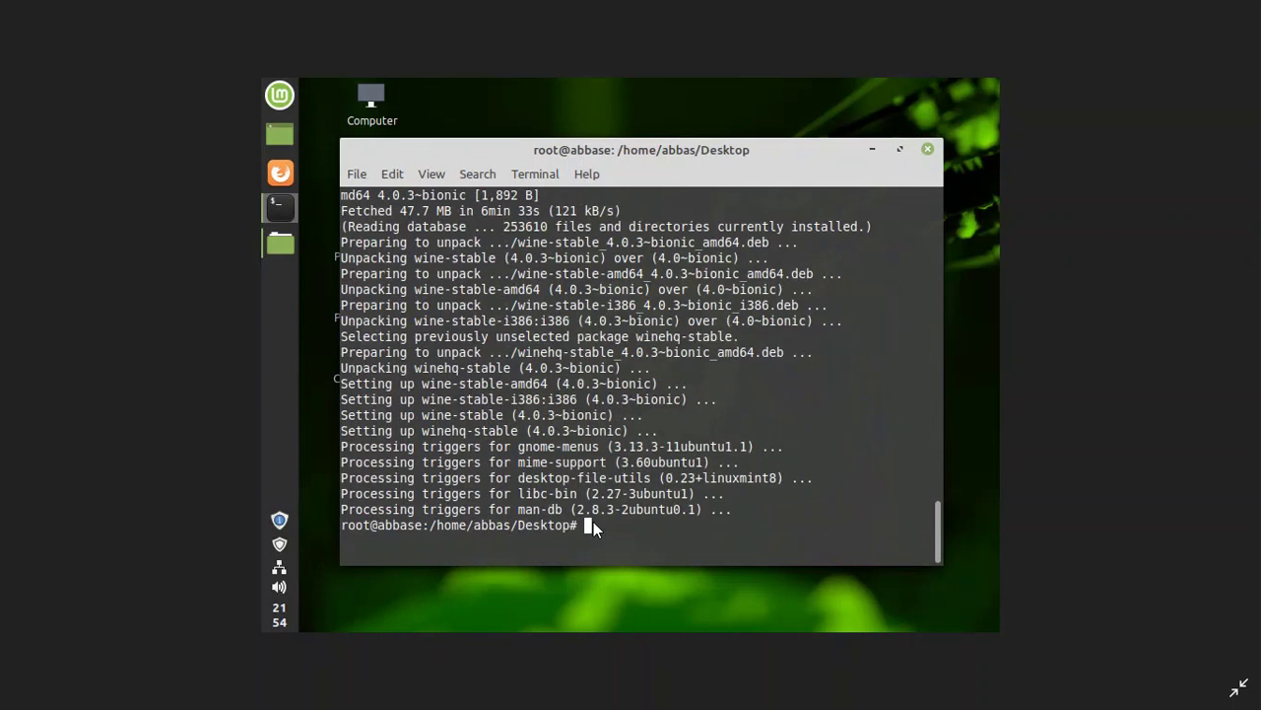
{"action": "type", "text": "wine --version"}
{"action": "key", "text": "Return"}
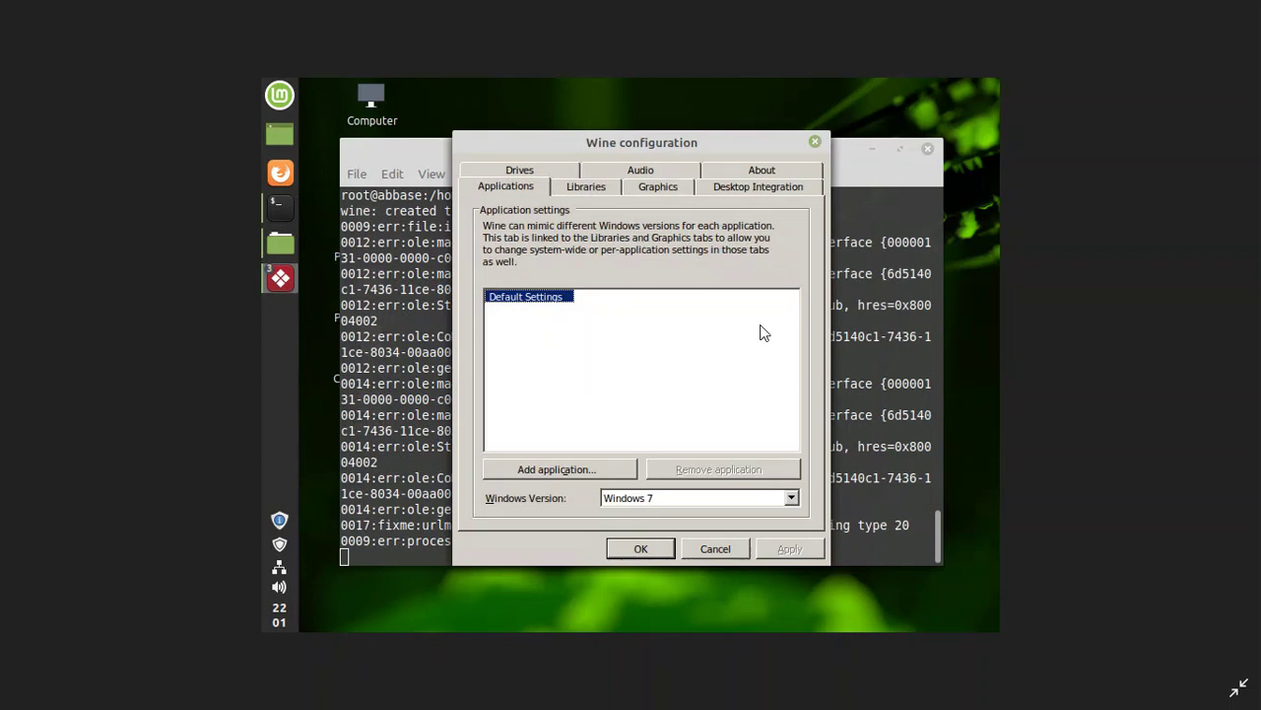
{"action": "left_click", "coordinate": [618, 493]}
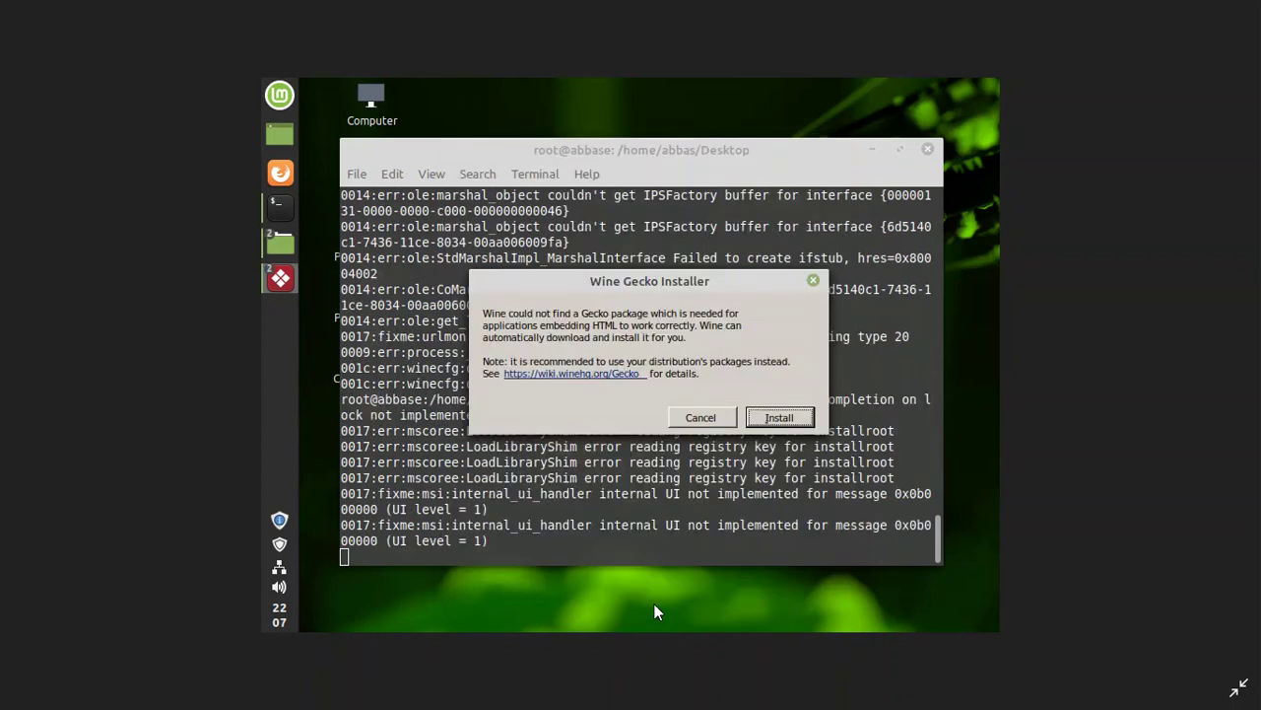
{"action": "key", "text": "Escape"}
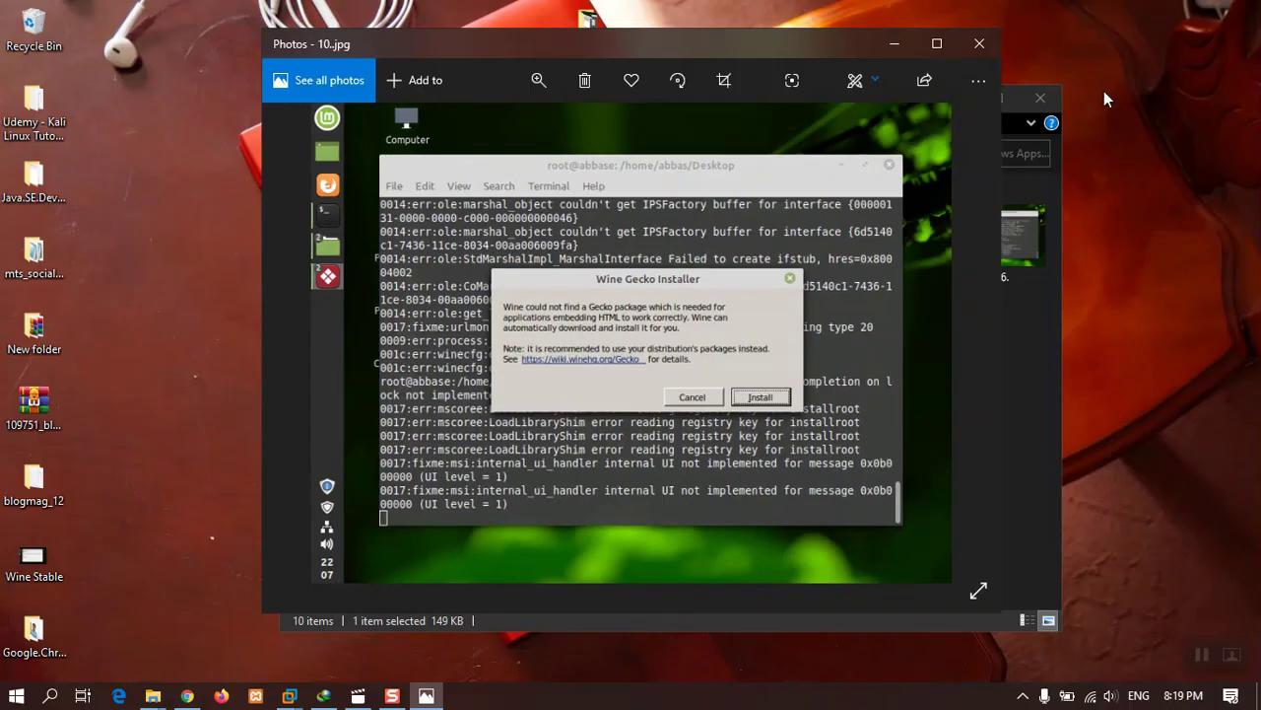
{"action": "left_click", "coordinate": [977, 45]}
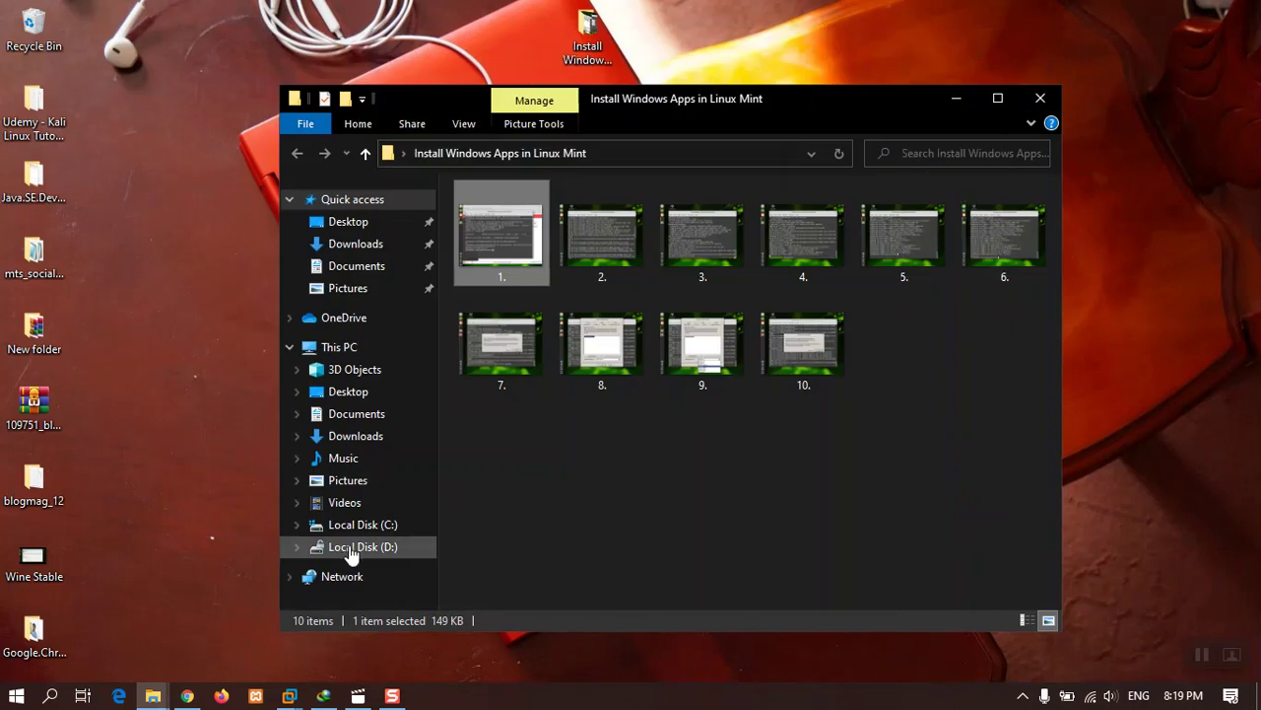
- Switch to the mint virtual machine in VMware Workstation in full-screen exclusive mode and minimize the Wine commands document
{"action": "mouse_move", "coordinate": [289, 694]}
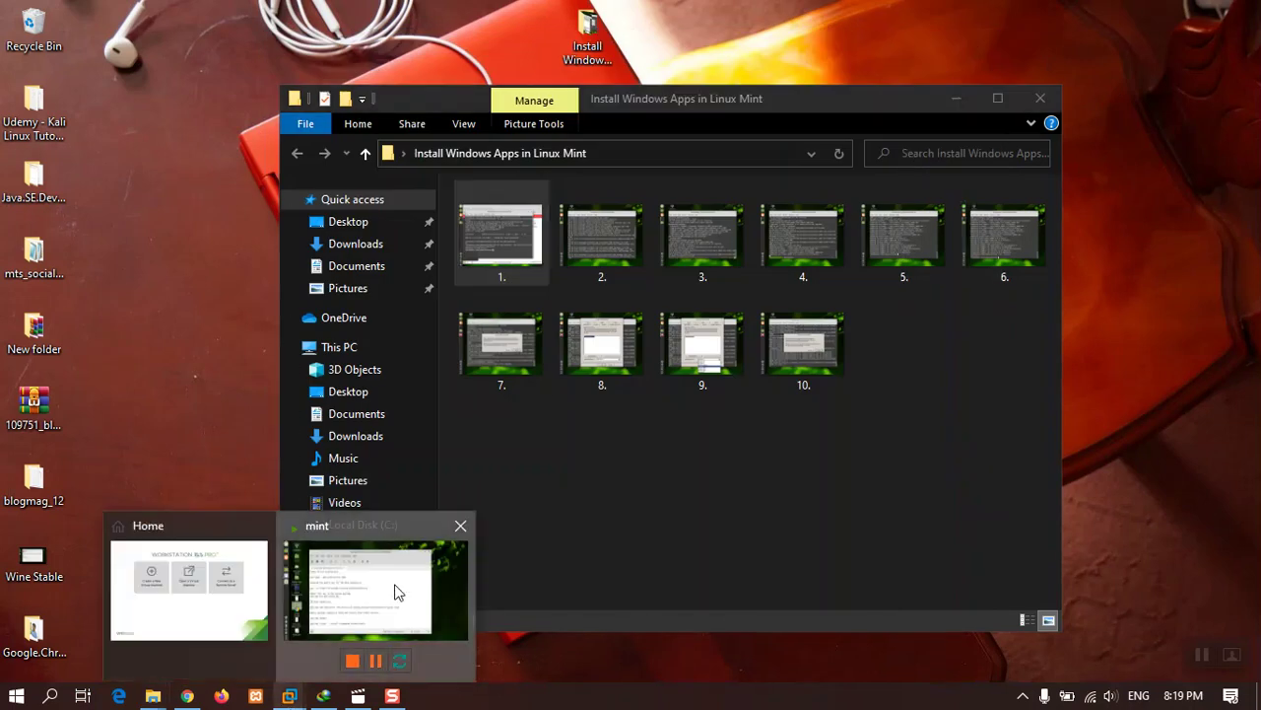
{"action": "left_click", "coordinate": [398, 591]}
{"action": "left_click", "coordinate": [88, 37]}
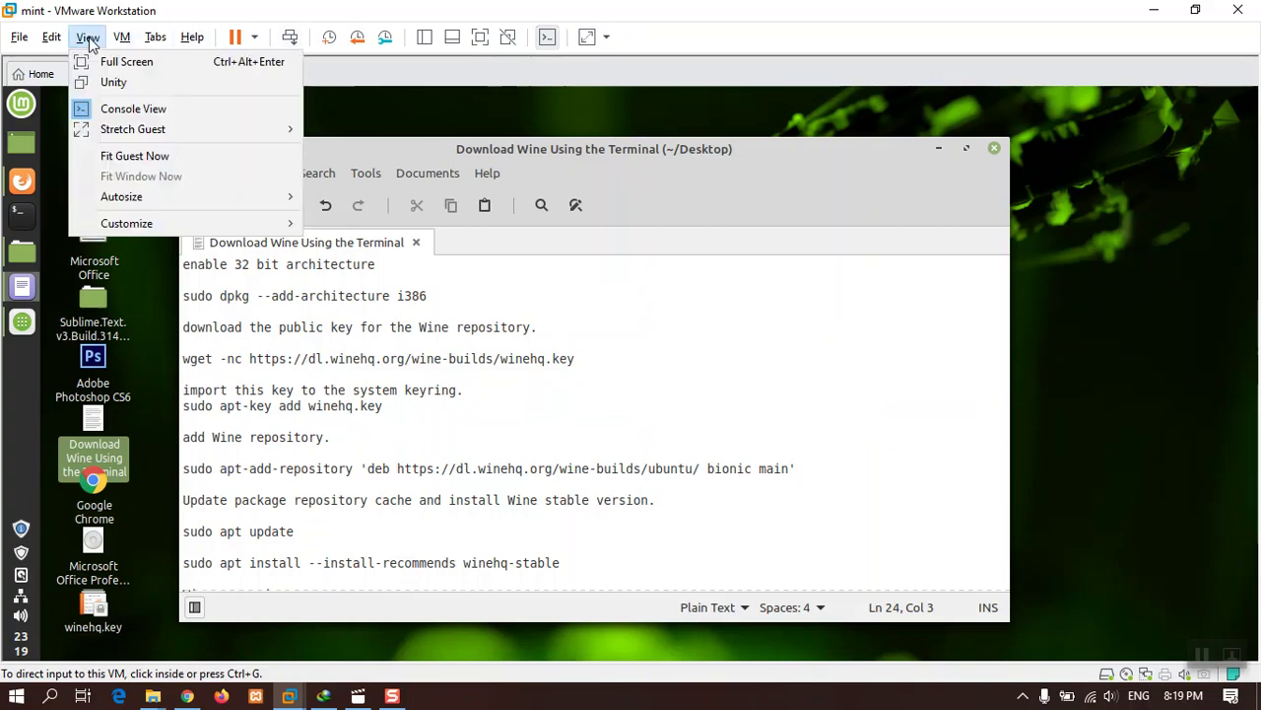
{"action": "left_click", "coordinate": [138, 63]}
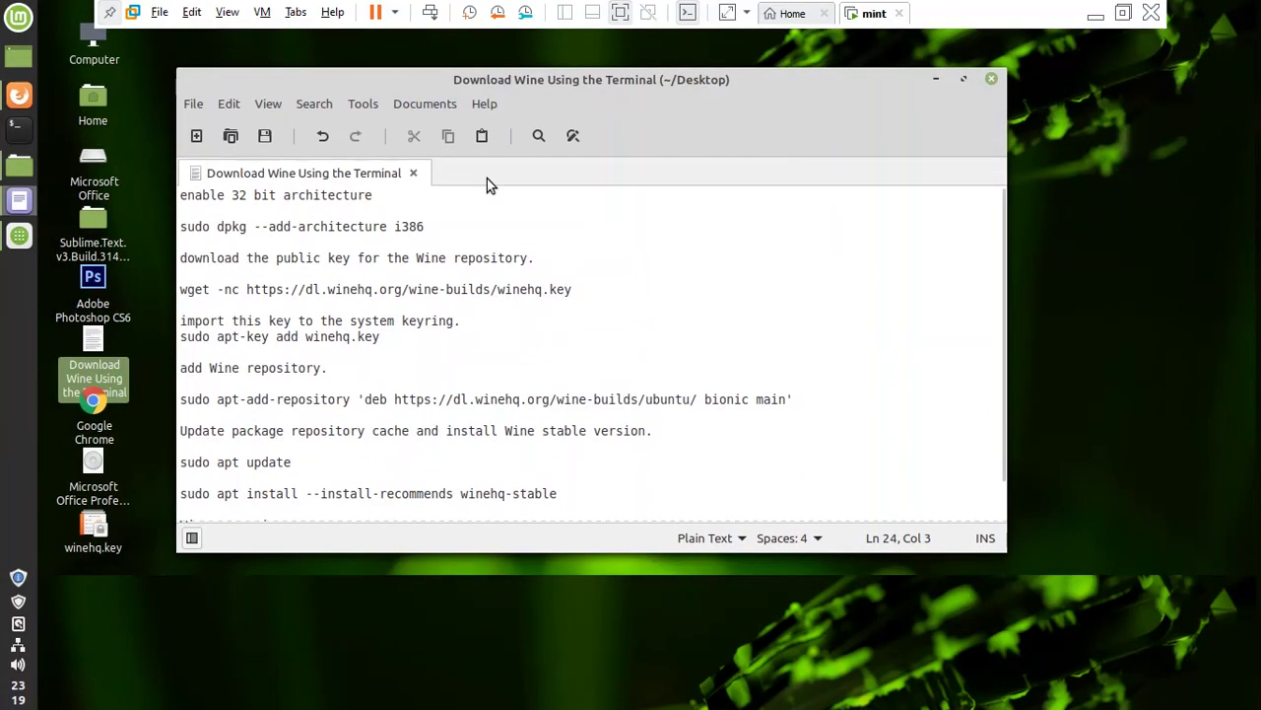
{"action": "left_click", "coordinate": [227, 13]}
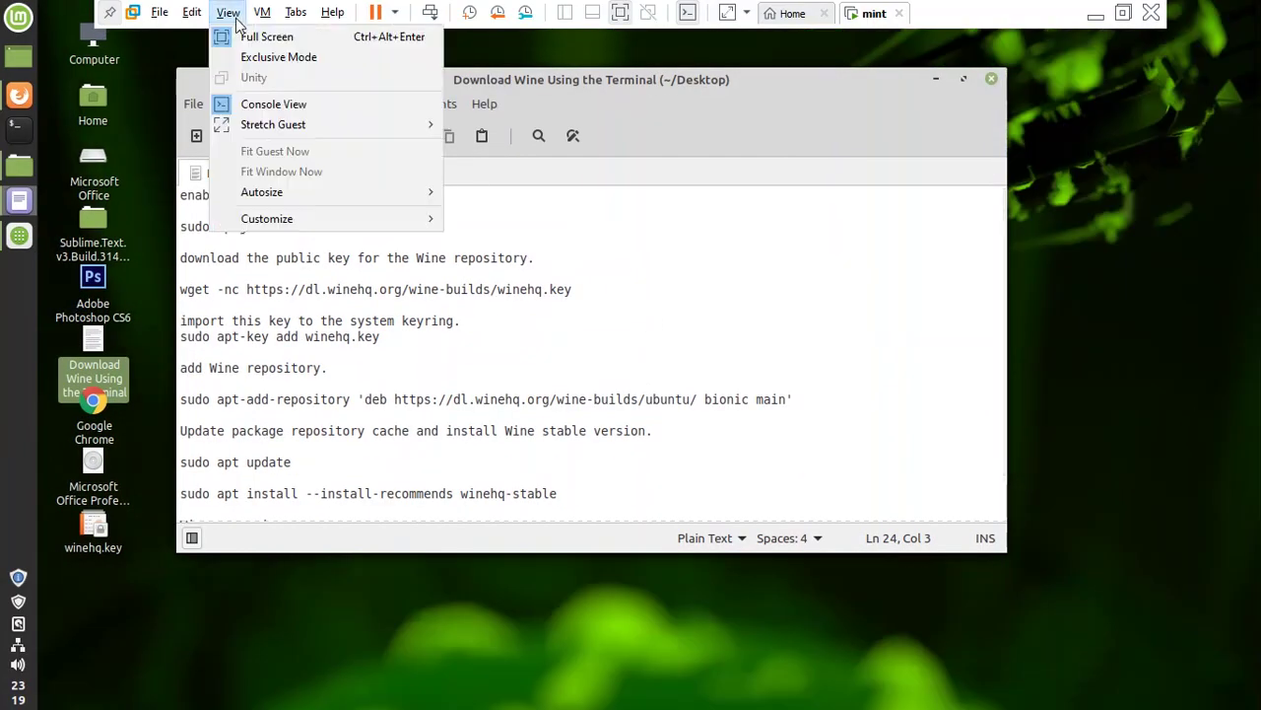
{"action": "left_click", "coordinate": [258, 58]}
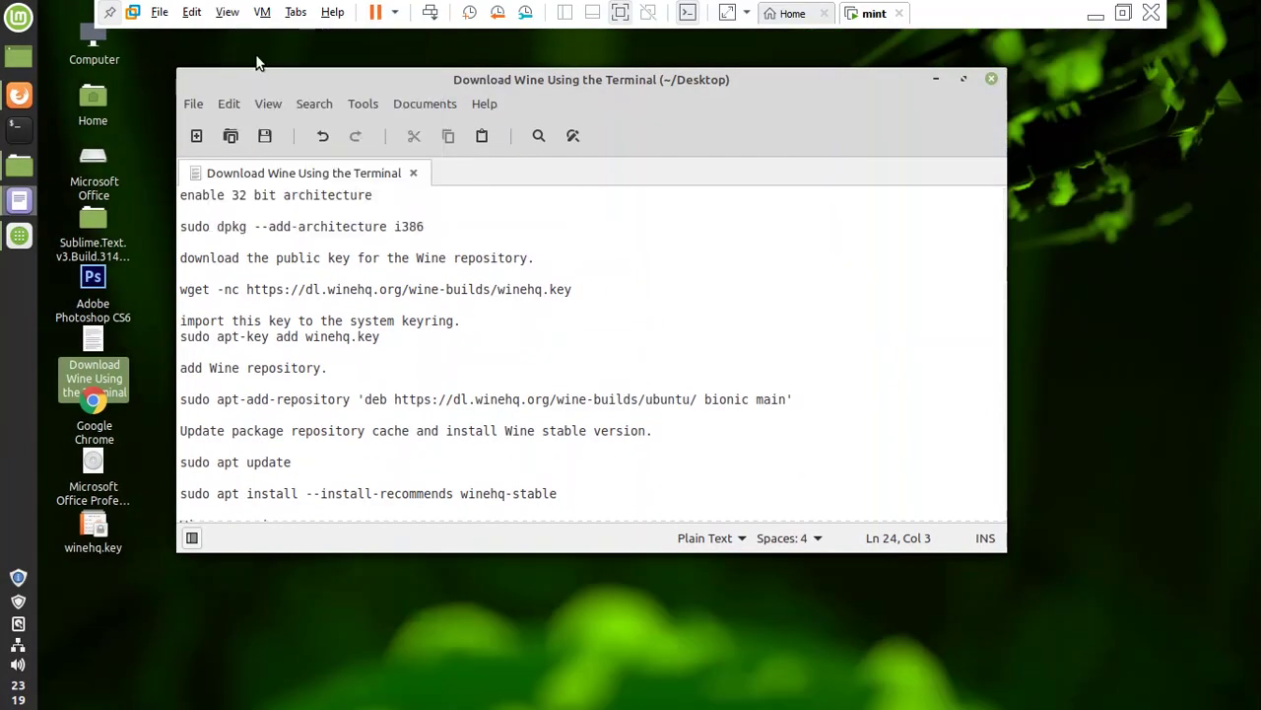
{"action": "left_click", "coordinate": [936, 81]}
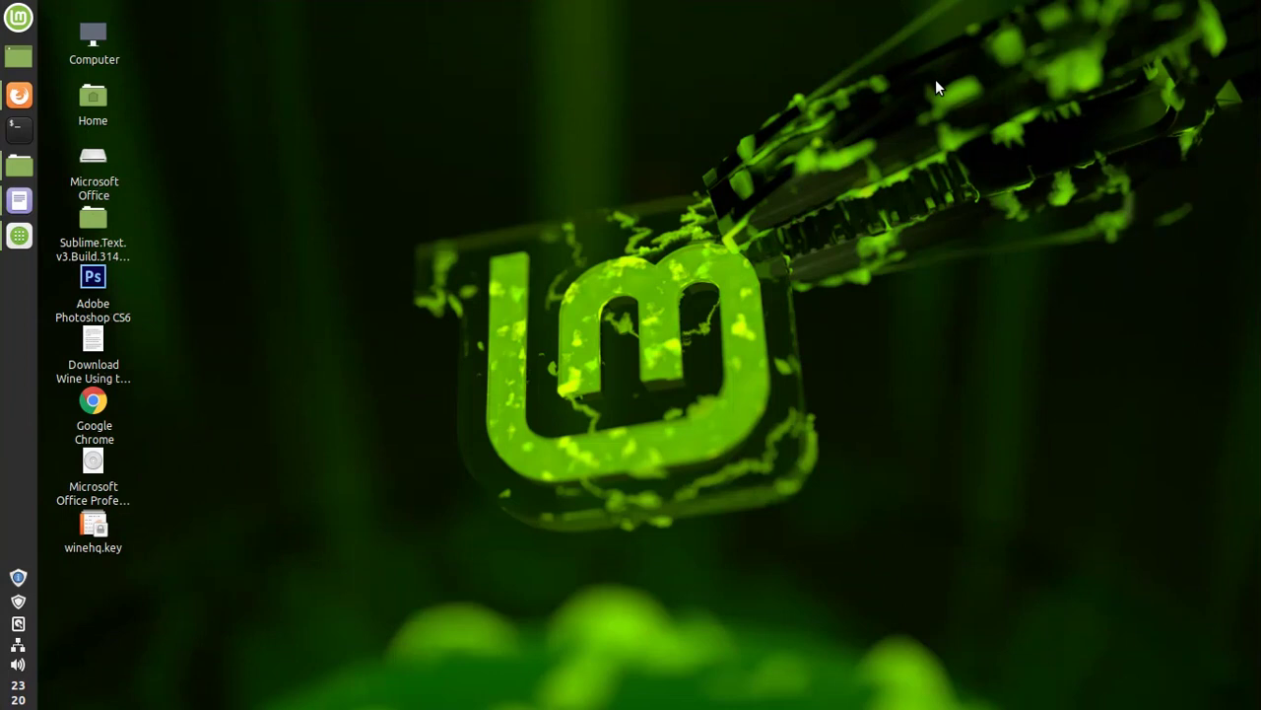
- Open the Sublime Text folder on the desktop and run Setup.exe with Wine Windows Program Loader
{"action": "left_click", "coordinate": [93, 221]}
{"action": "double_click", "coordinate": [94, 221]}
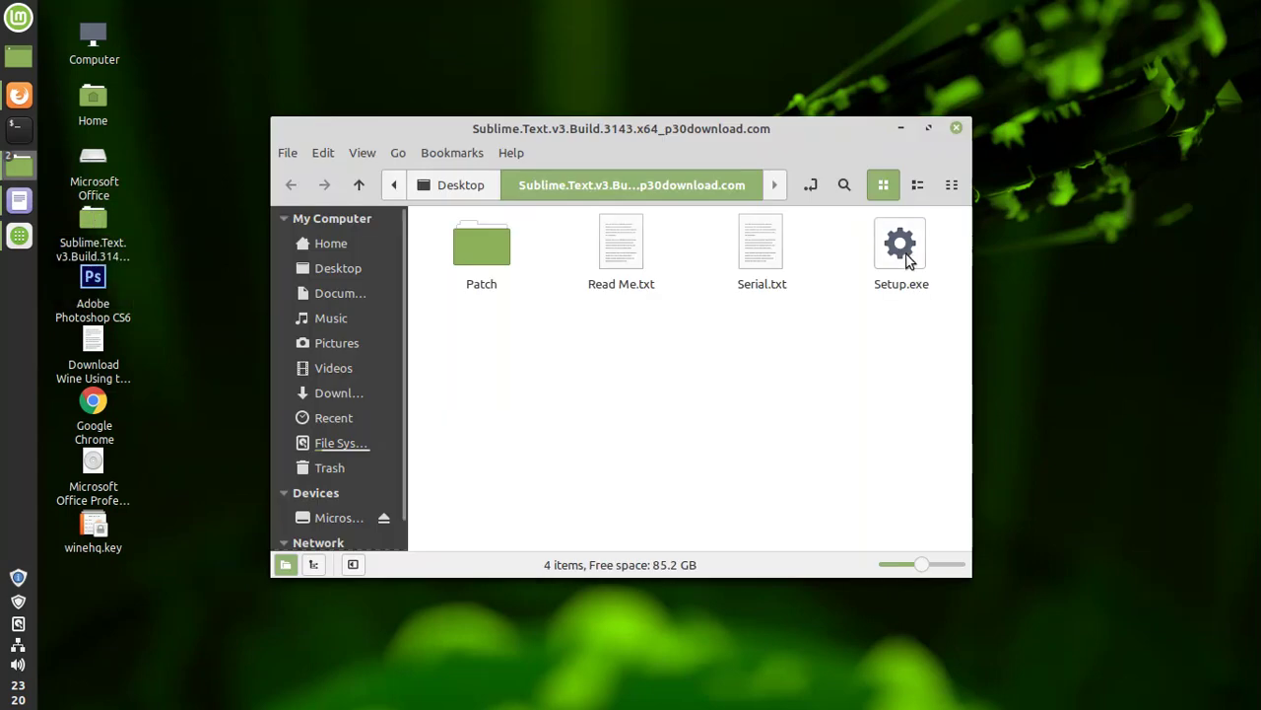
{"action": "right_click", "coordinate": [905, 254]}
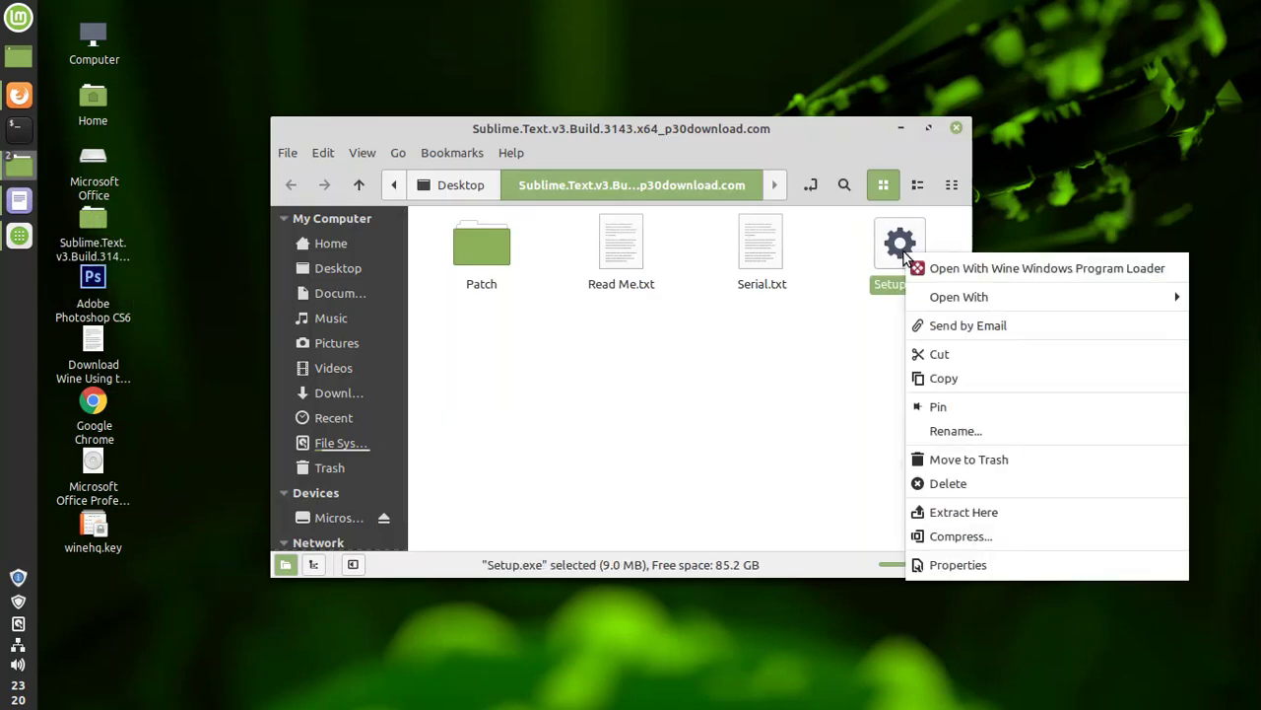
{"action": "left_click", "coordinate": [1012, 269]}
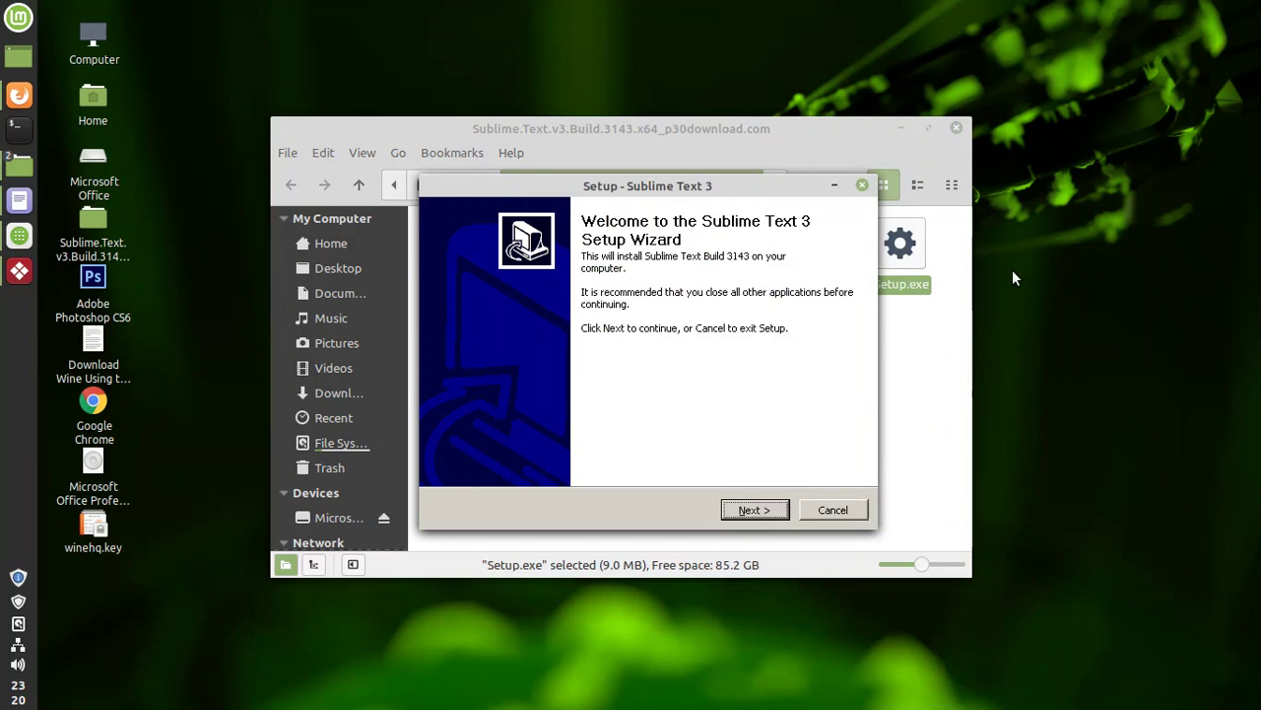
- Complete the Sublime Text 3 setup wizard without adding the explorer context menu entry, and minimize the folder window
{"action": "left_click", "coordinate": [751, 510]}
{"action": "left_click", "coordinate": [751, 509]}
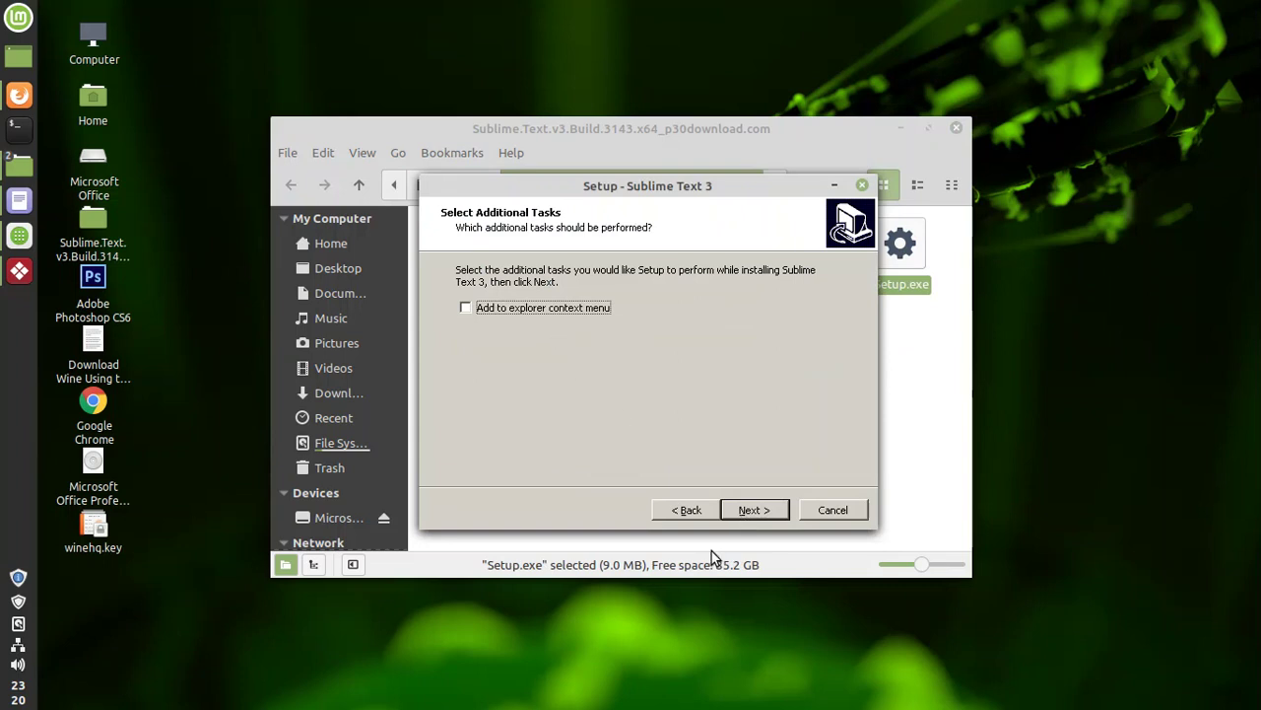
{"action": "left_click", "coordinate": [744, 513]}
{"action": "left_click", "coordinate": [744, 512]}
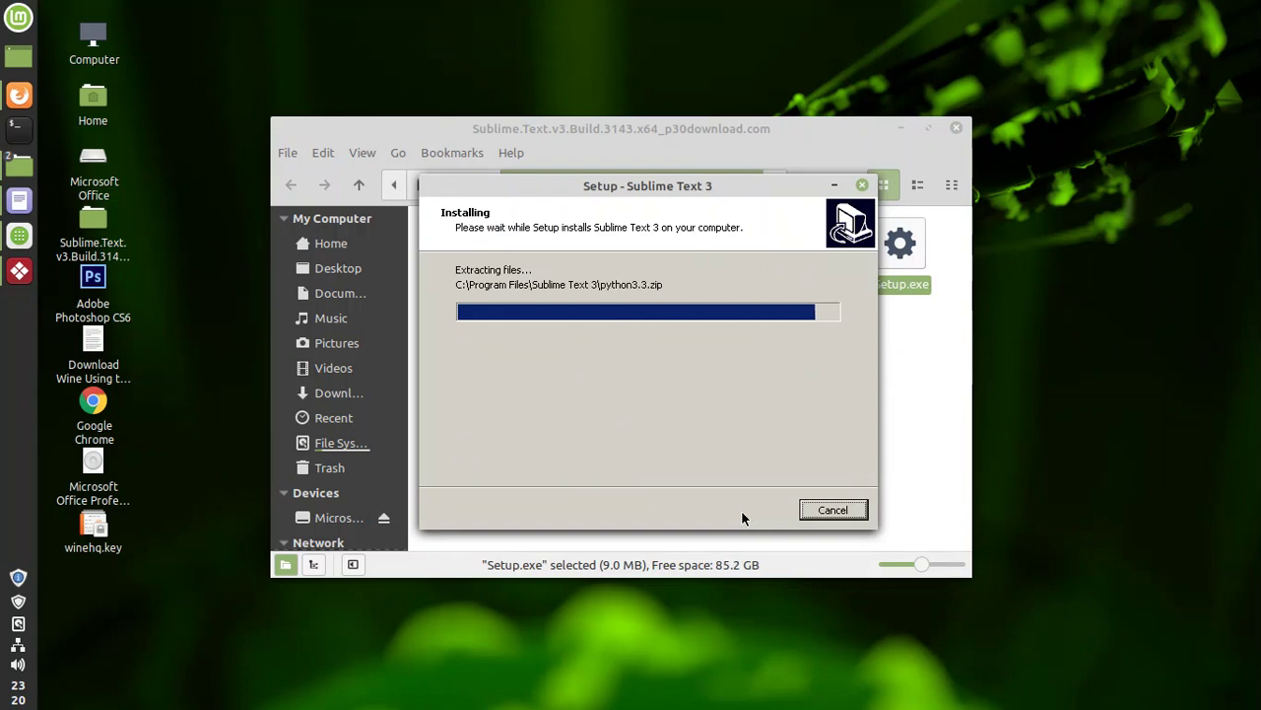
{"action": "left_click", "coordinate": [755, 509]}
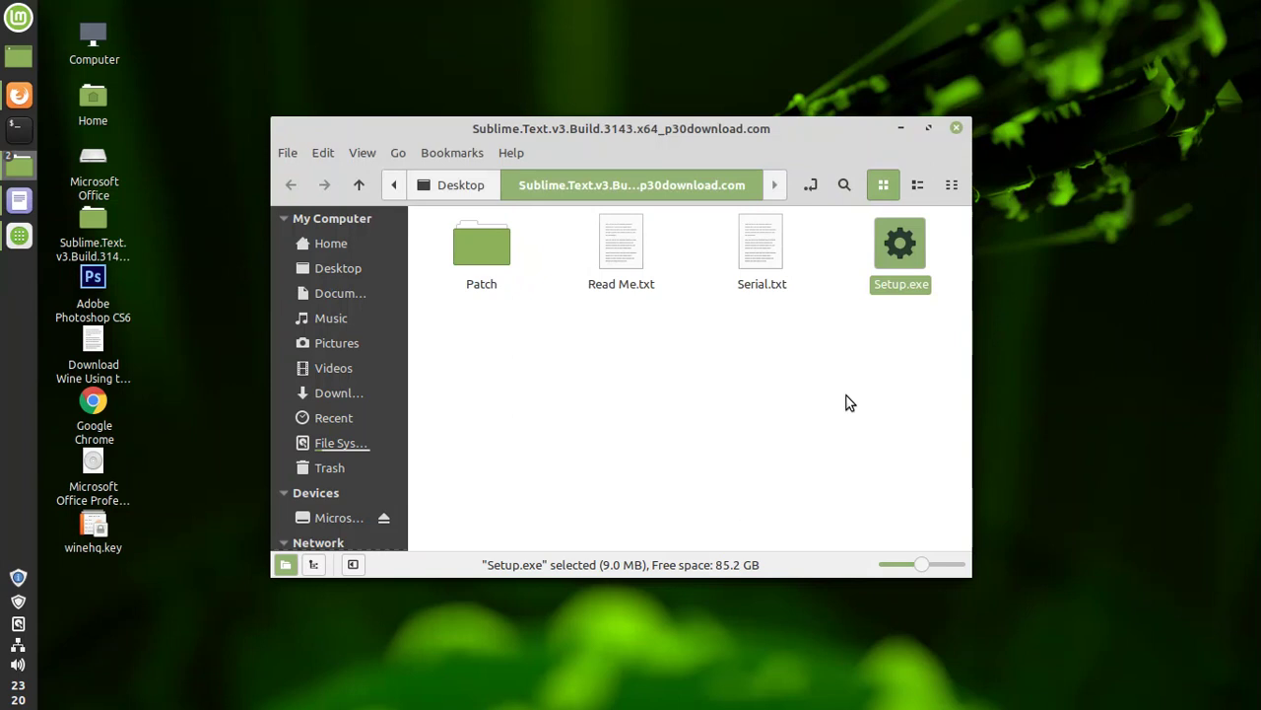
{"action": "left_click", "coordinate": [904, 131]}
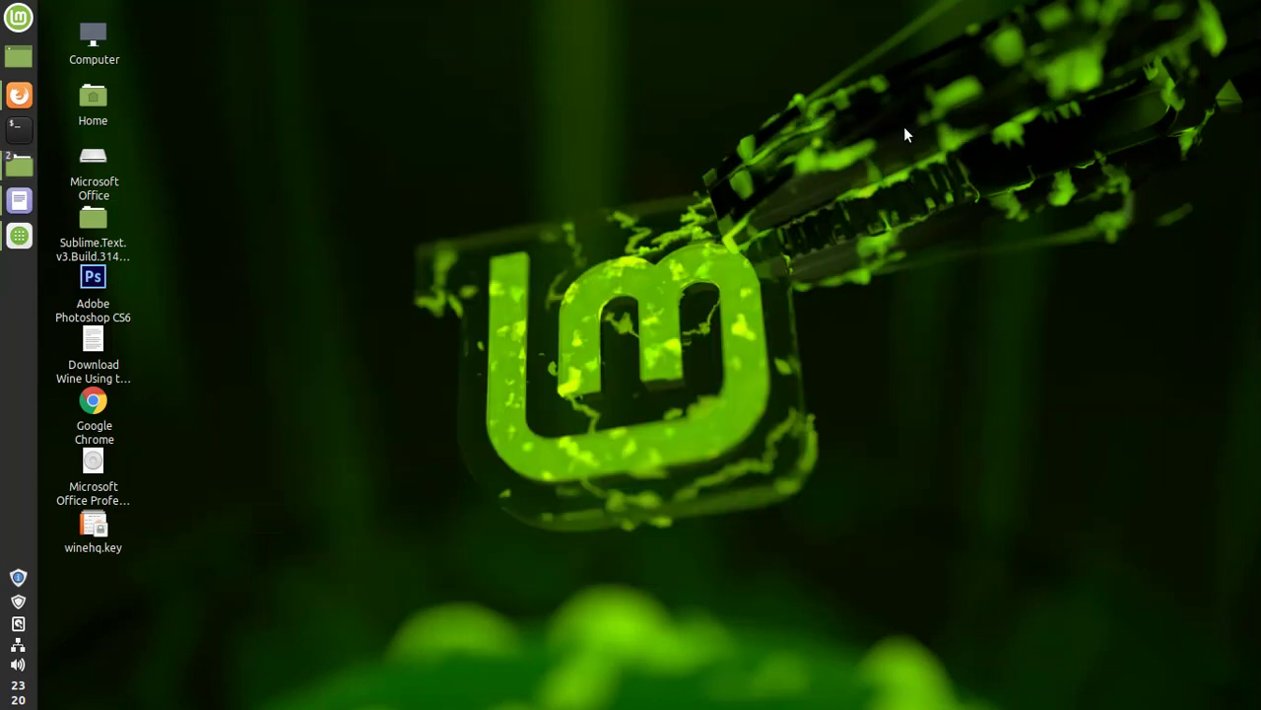
- Search the installed applications for "su" and launch Sublime Text 3
{"action": "right_click", "coordinate": [624, 175]}
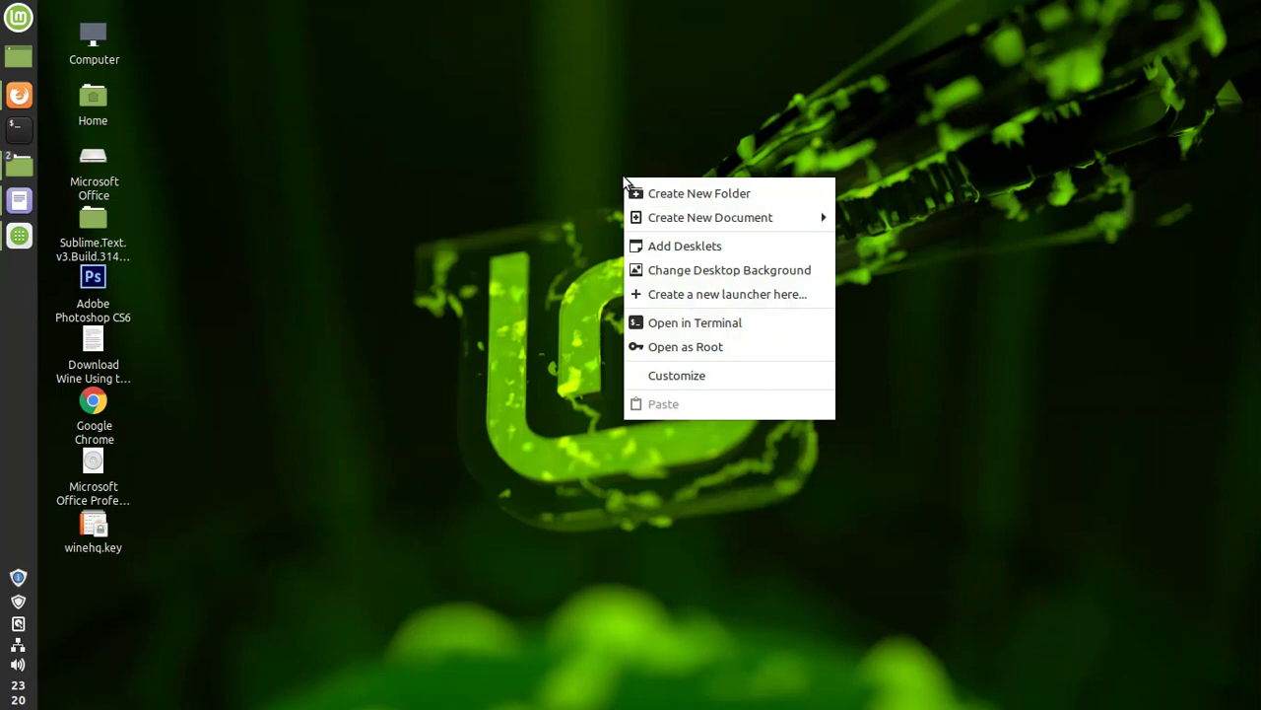
{"action": "left_click", "coordinate": [394, 262]}
{"action": "left_click", "coordinate": [20, 18]}
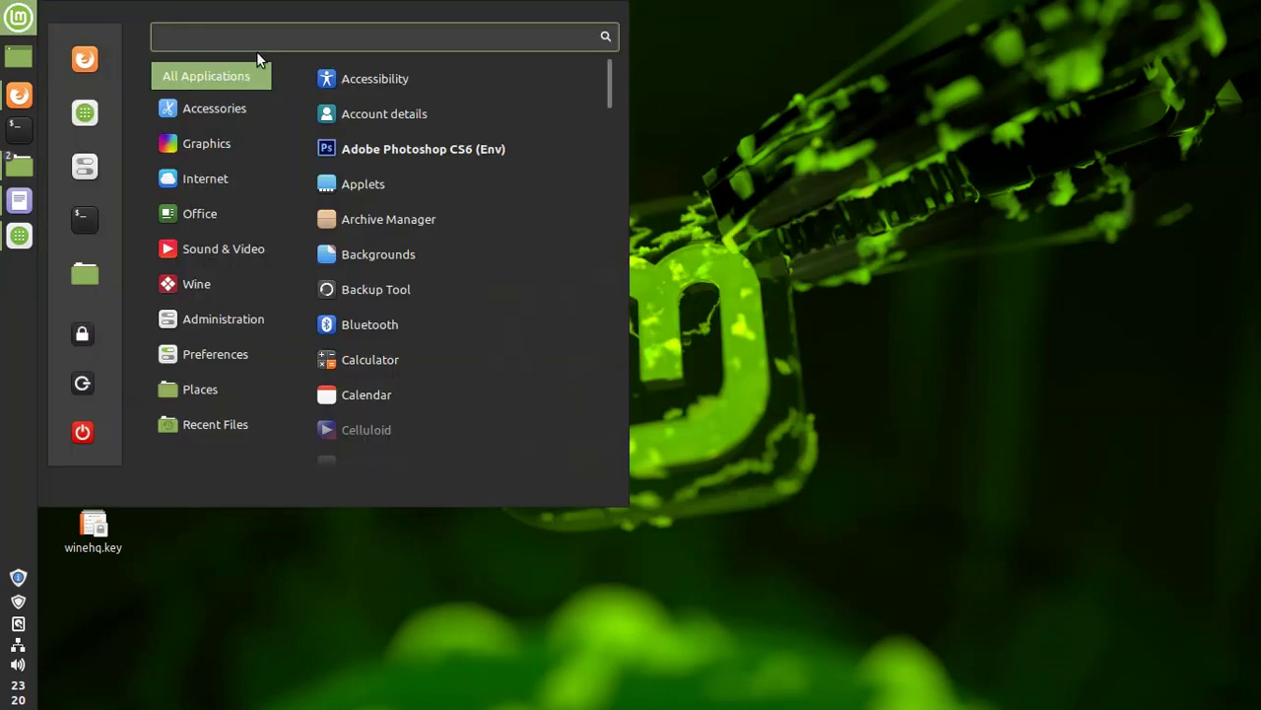
{"action": "type", "text": "su"}
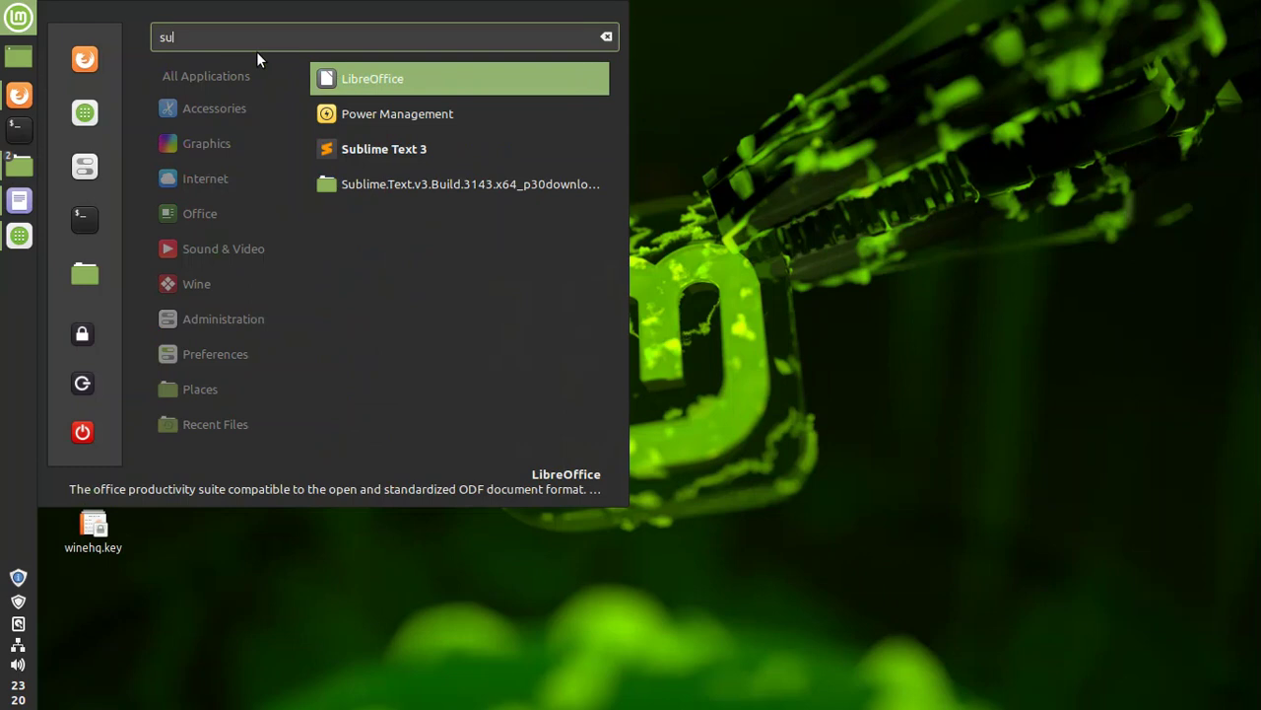
{"action": "key", "text": "Down"}
{"action": "key", "text": "Down"}
{"action": "key", "text": "Return"}
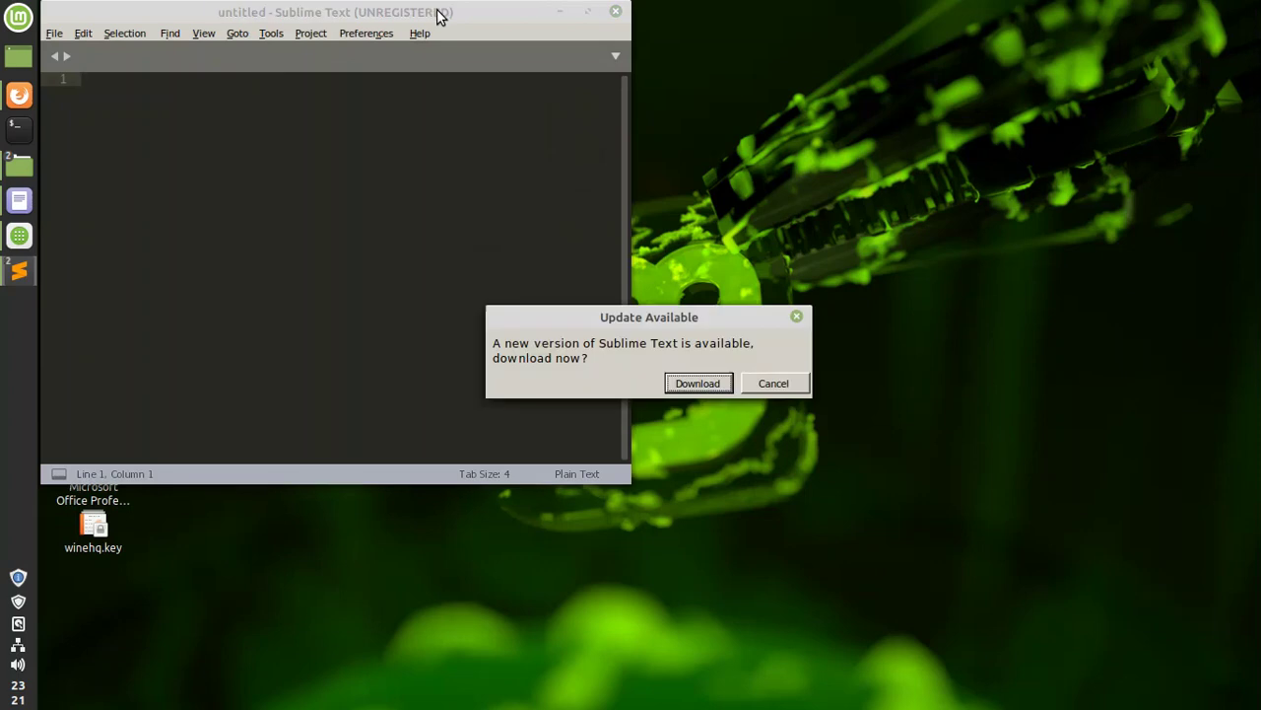
- Move the Sublime Text window toward the middle of the desktop, decline the update download, and close the editor
{"action": "left_click_drag", "start_coordinate": [440, 14], "coordinate": [571, 129]}
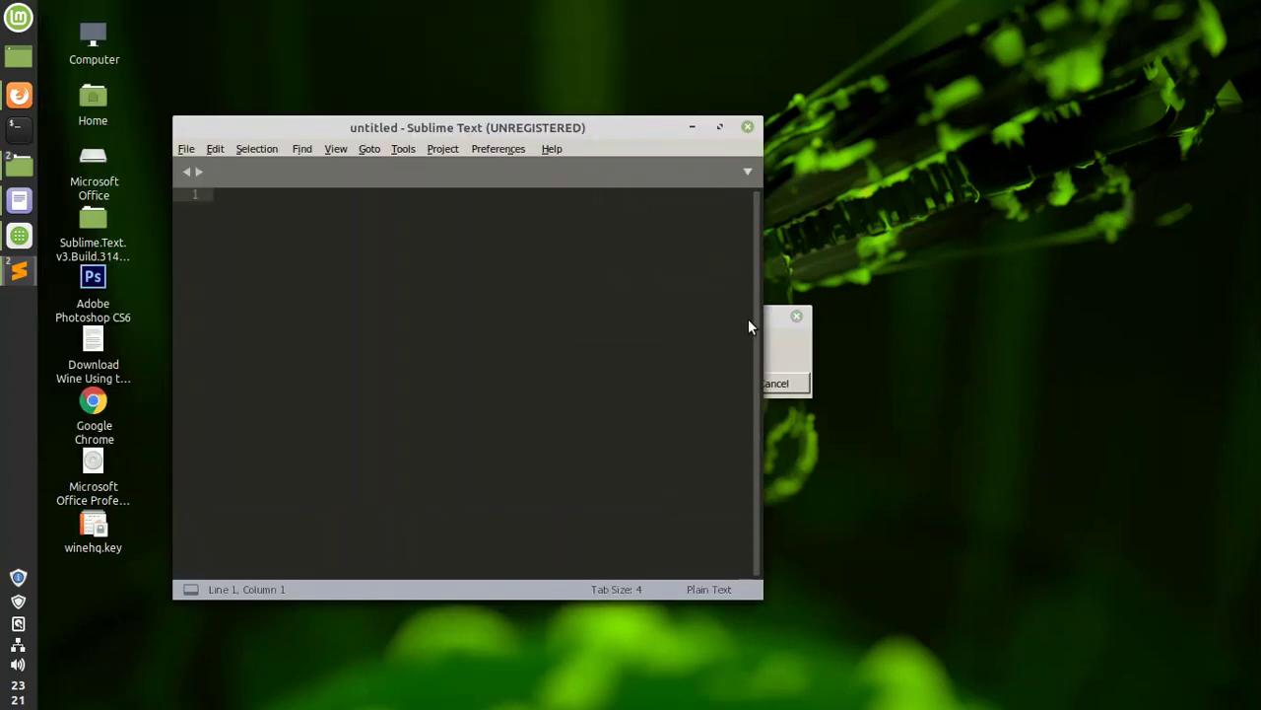
{"action": "left_click", "coordinate": [779, 358]}
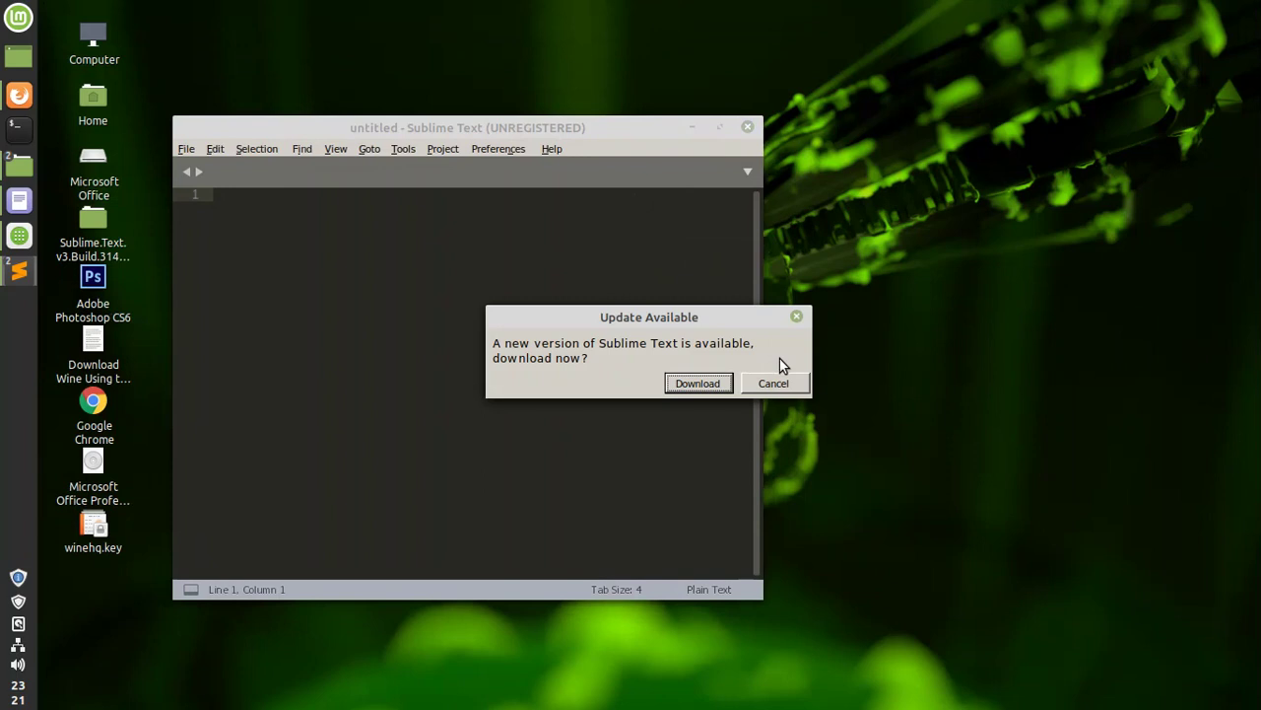
{"action": "left_click", "coordinate": [775, 383]}
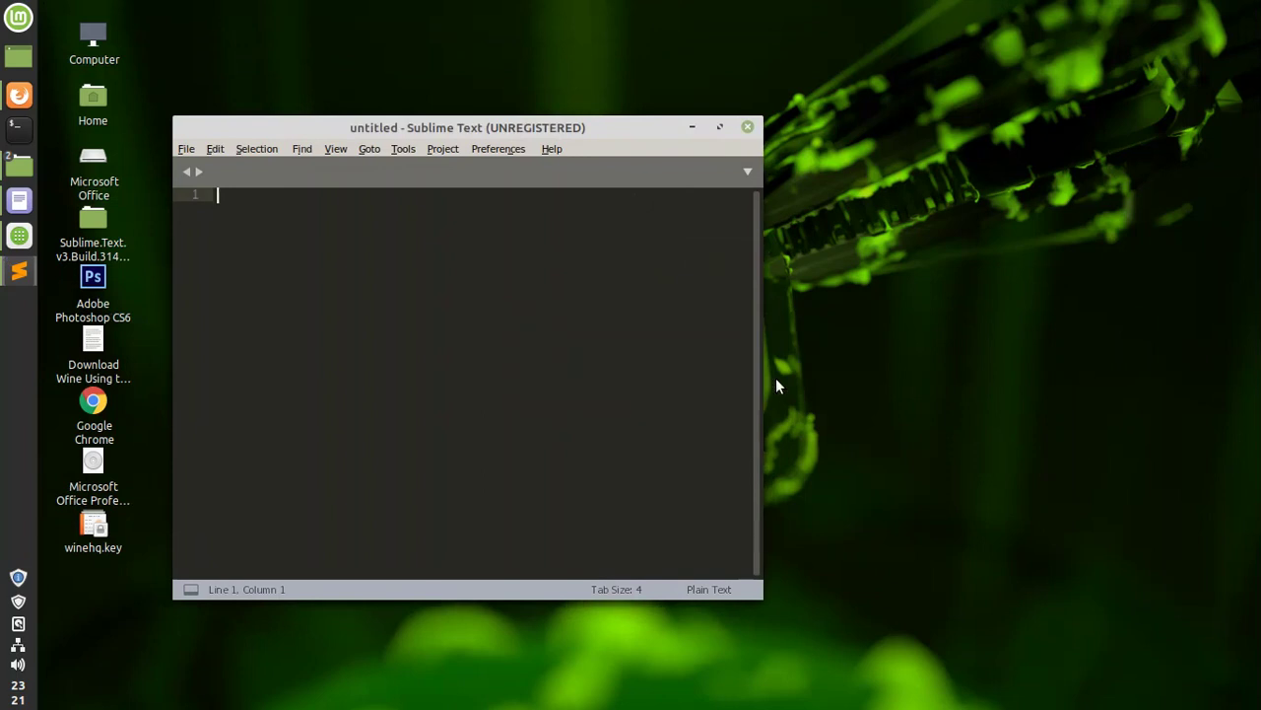
{"action": "left_click", "coordinate": [748, 129]}
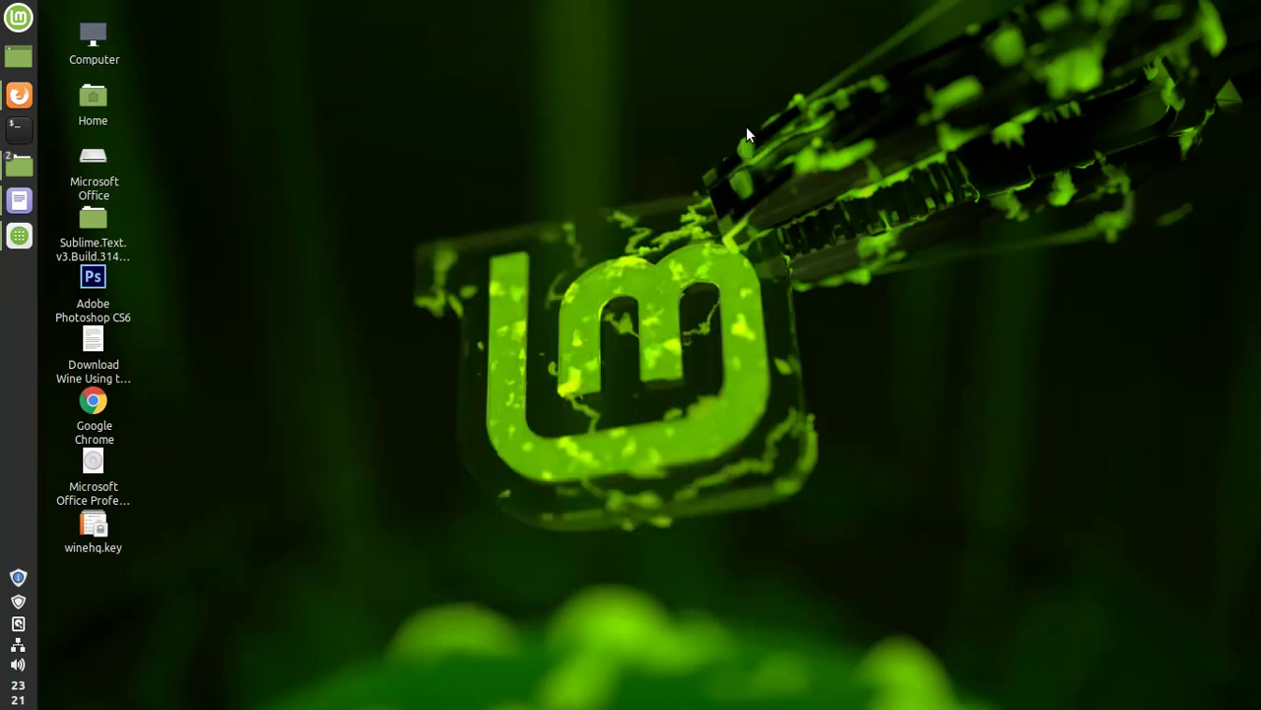